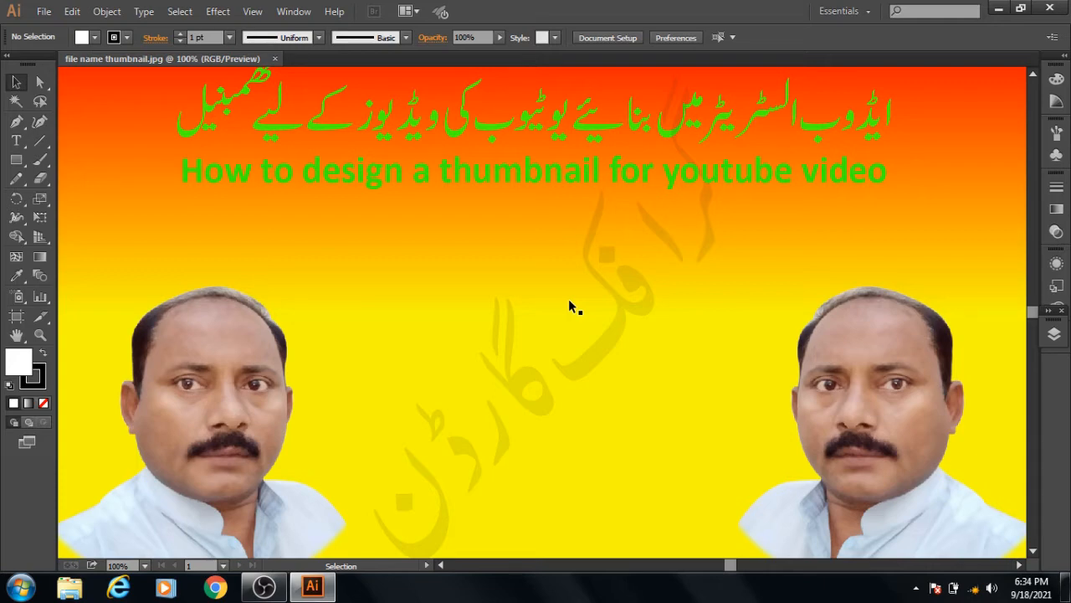
# Create a new RGB document 1280 px wide and 720 px high
pyautogui.click(44, 12)
pyautogui.click(71, 30)
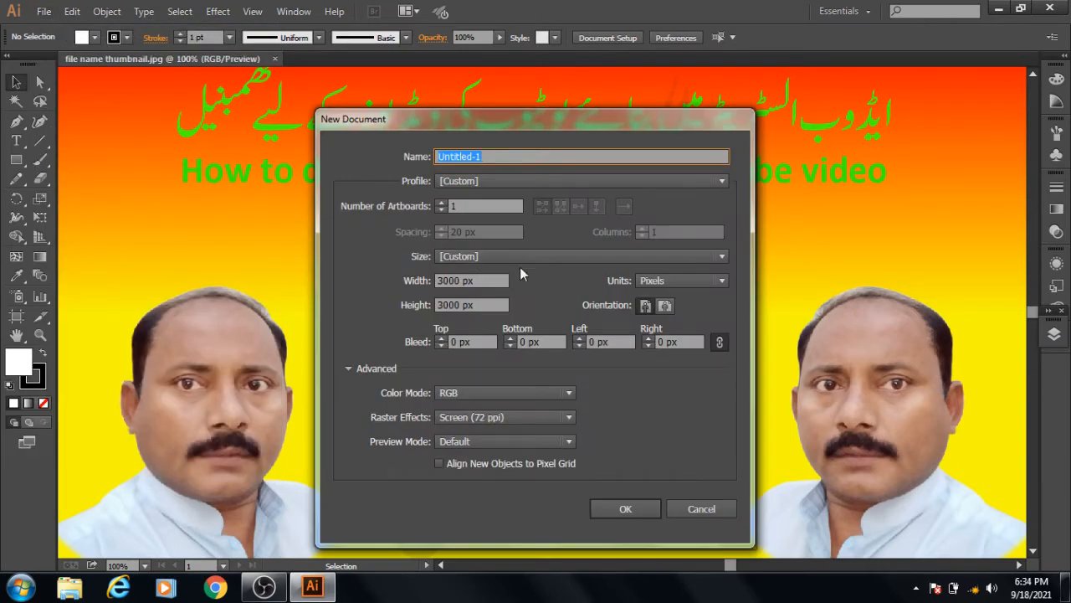
pyautogui.click(490, 156)
pyautogui.click(479, 280)
pyautogui.write('1280')
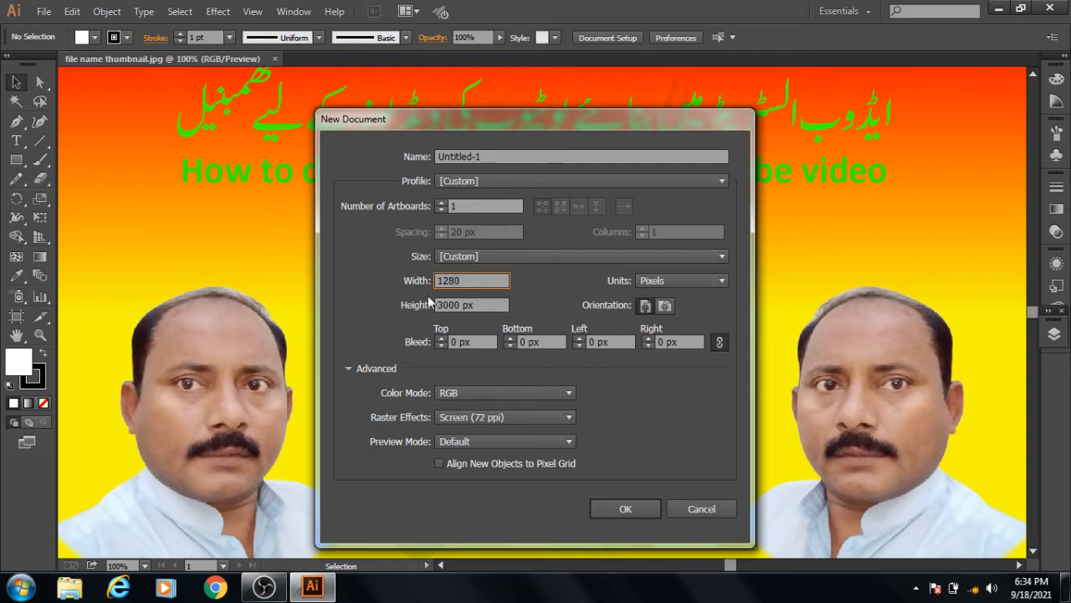
pyautogui.press('Tab')
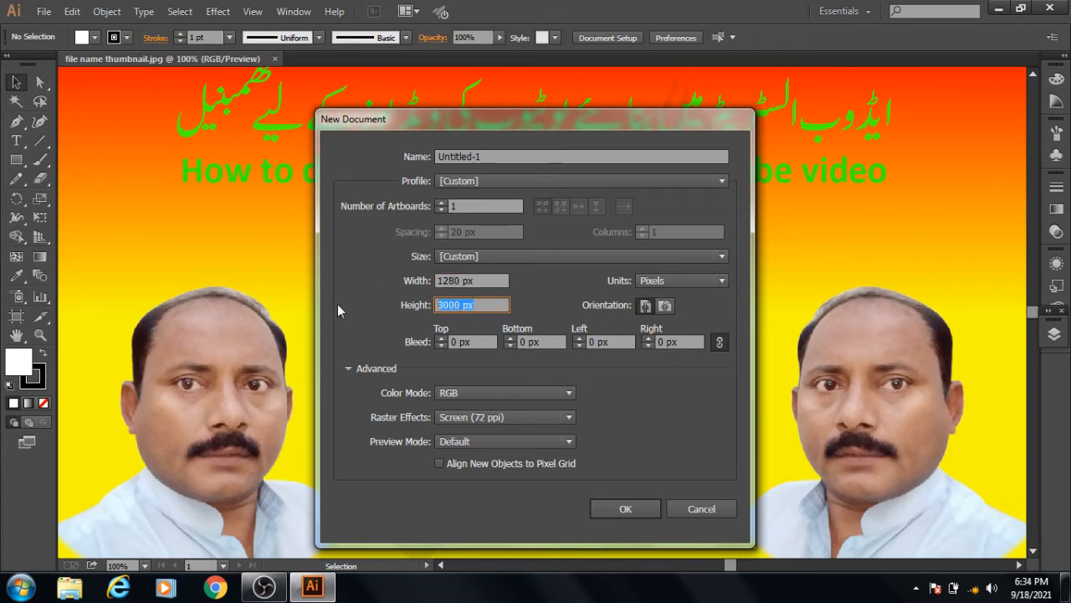
pyautogui.write('720')
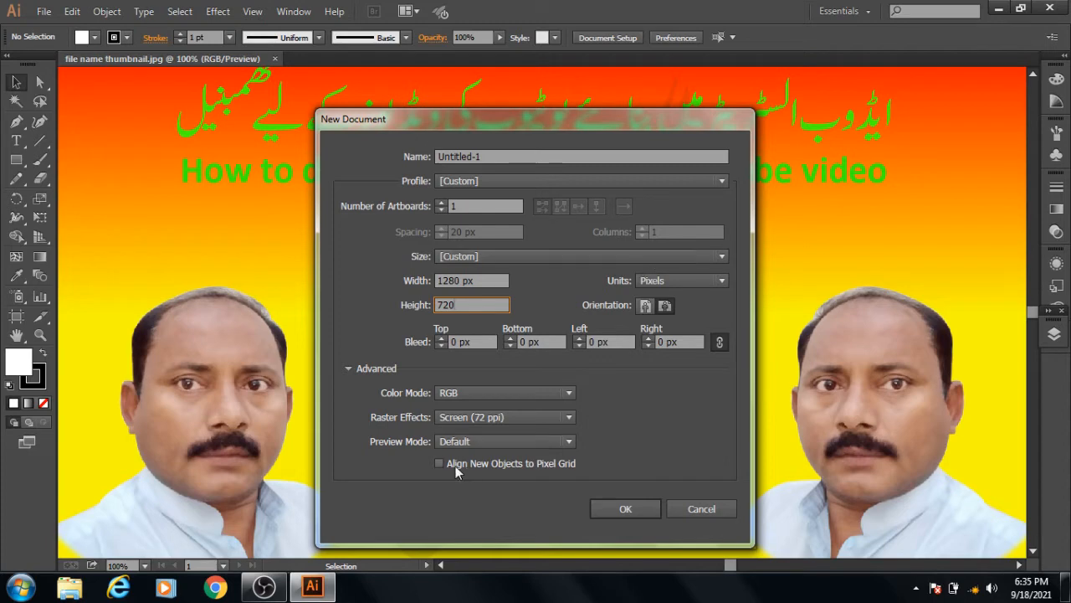
pyautogui.click(622, 511)
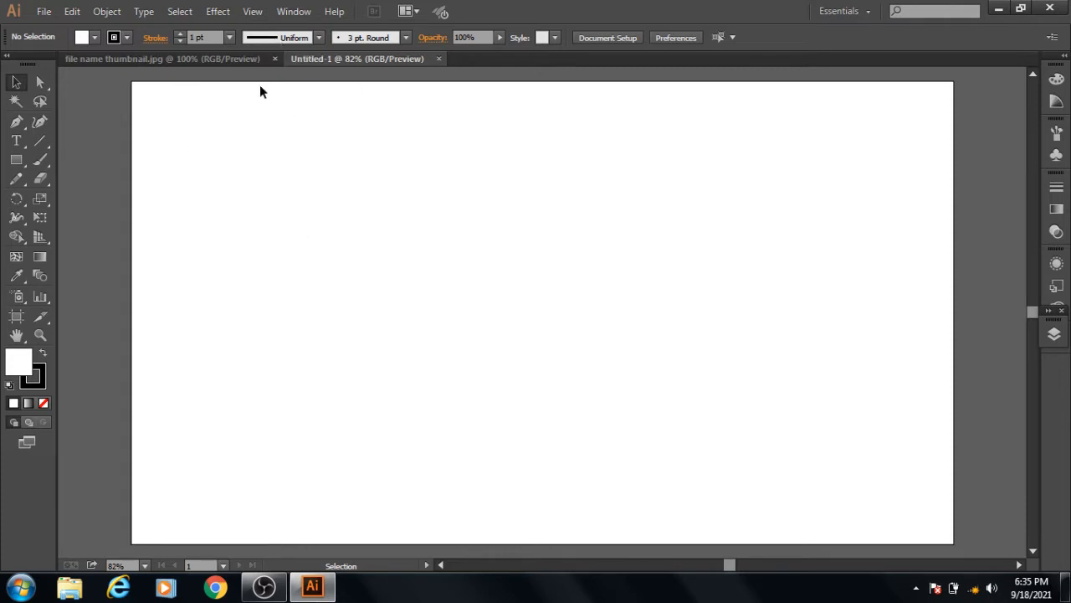
# In the new blank document, draw a rectangle covering the whole artboard and remove its stroke
pyautogui.click(186, 60)
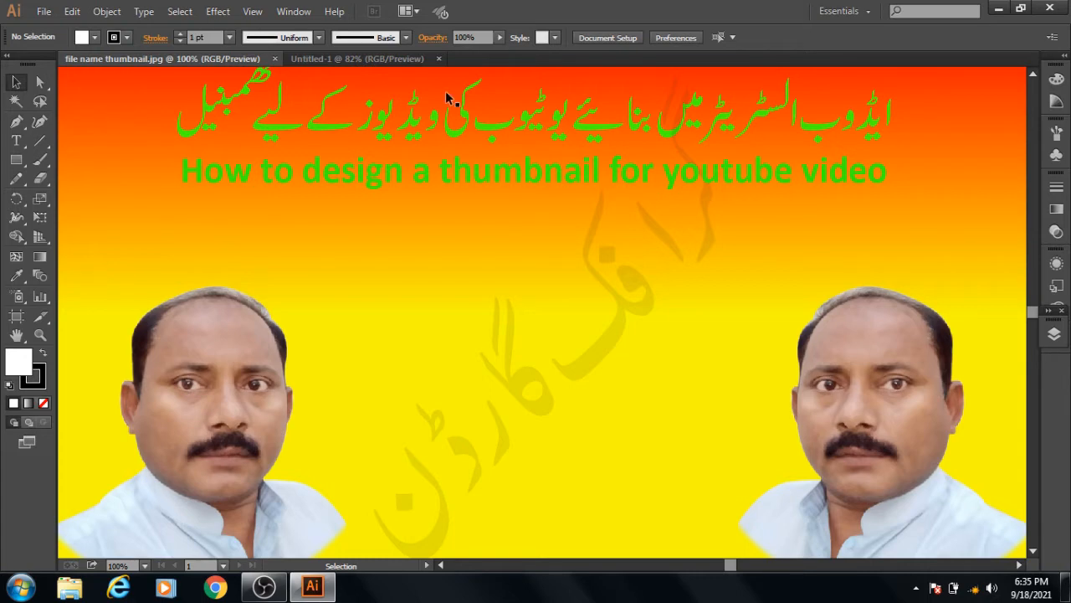
pyautogui.click(356, 59)
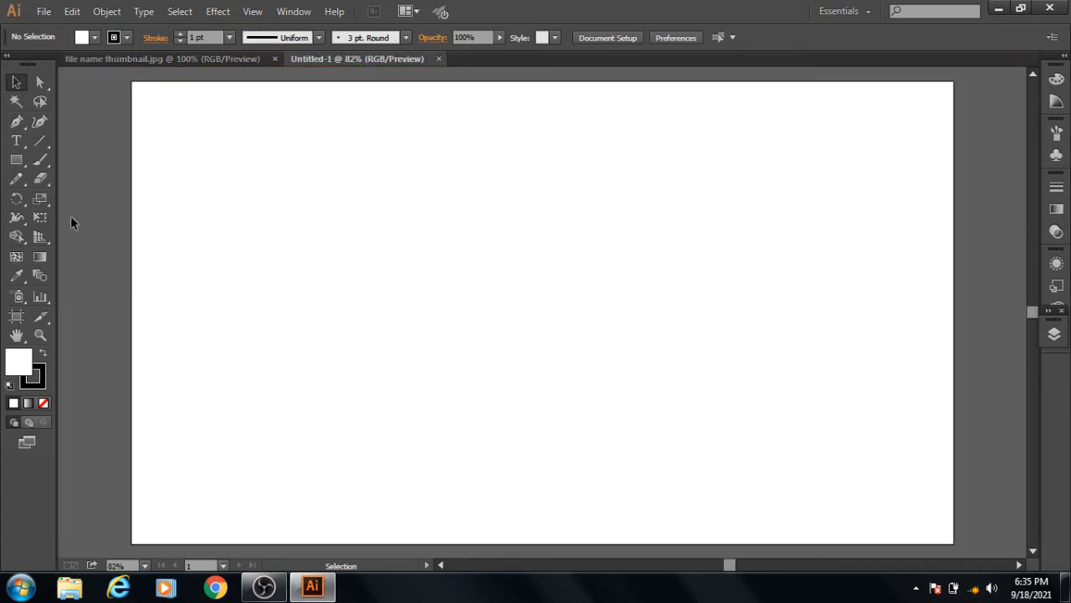
pyautogui.click(16, 160)
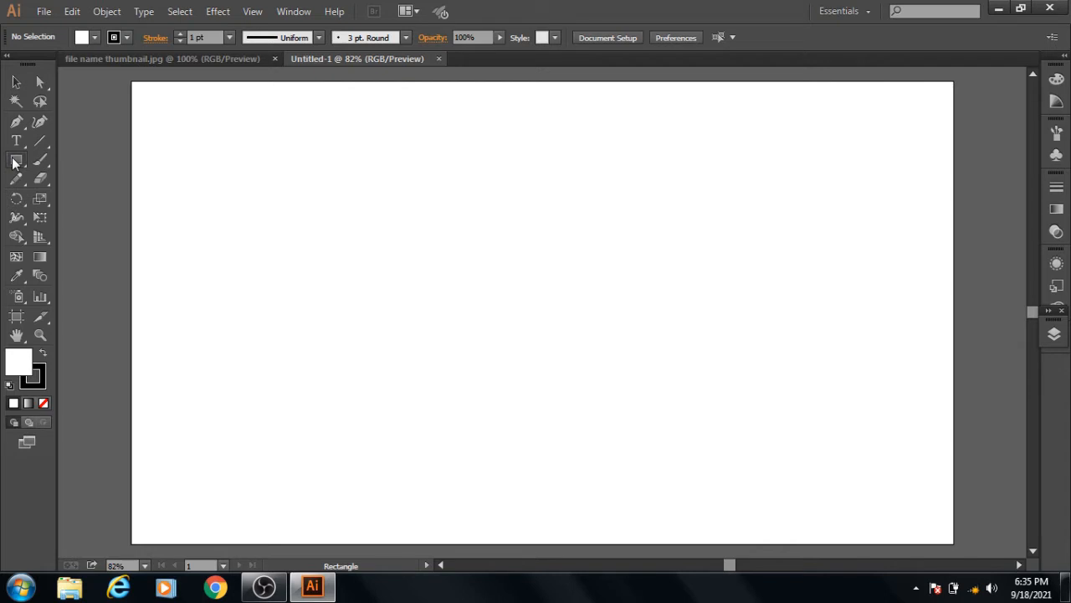
pyautogui.click(15, 160)
pyautogui.click(71, 160)
pyautogui.moveTo(130, 79); pyautogui.dragTo(954, 544)
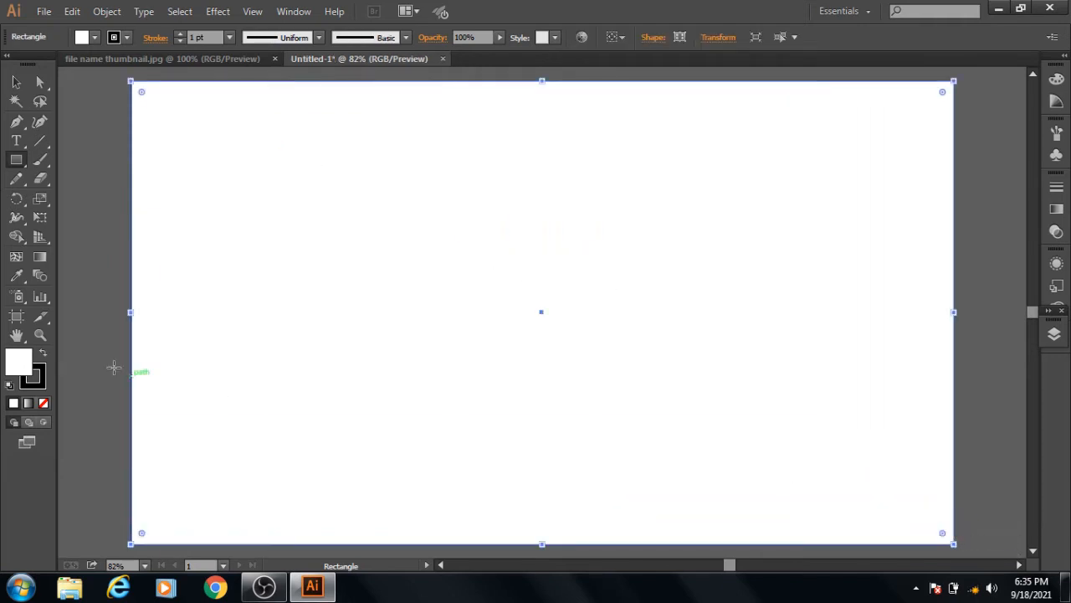
pyautogui.click(35, 381)
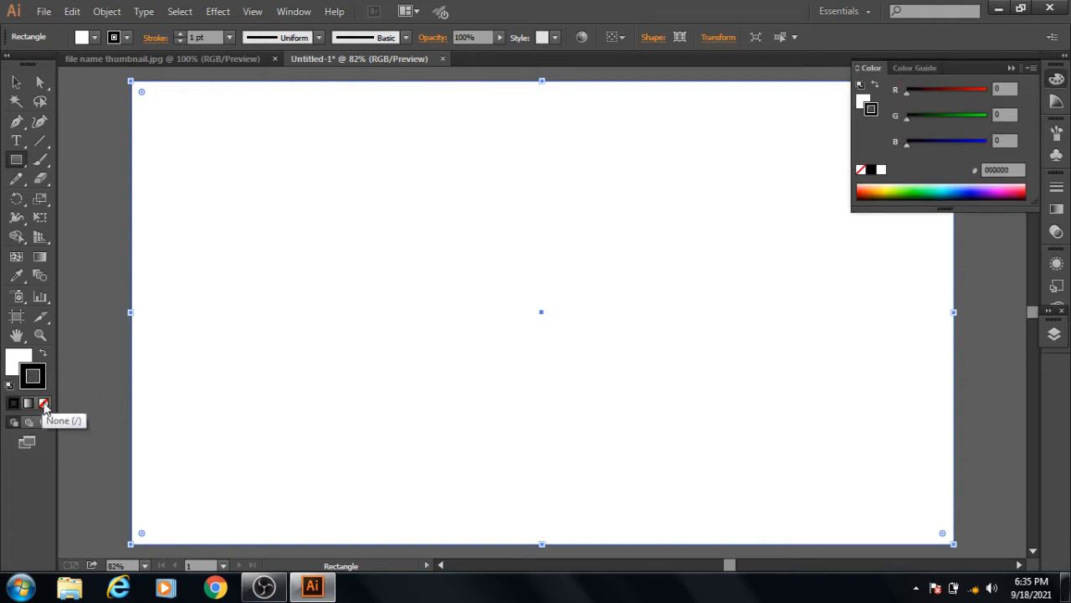
pyautogui.click(44, 405)
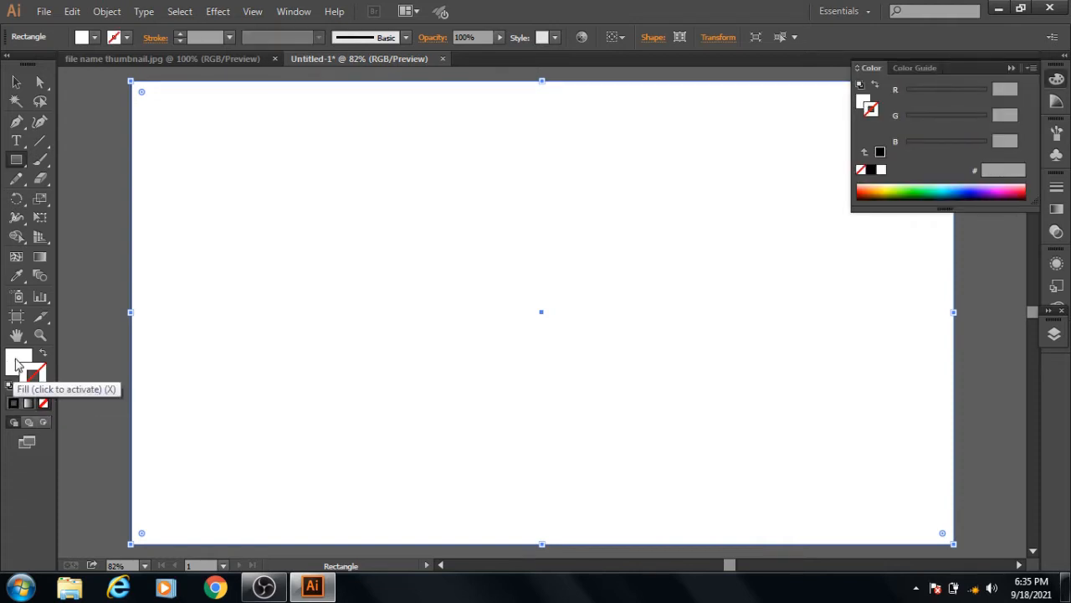
# Fill the artboard-sized rectangle with red f90303
pyautogui.click(16, 364)
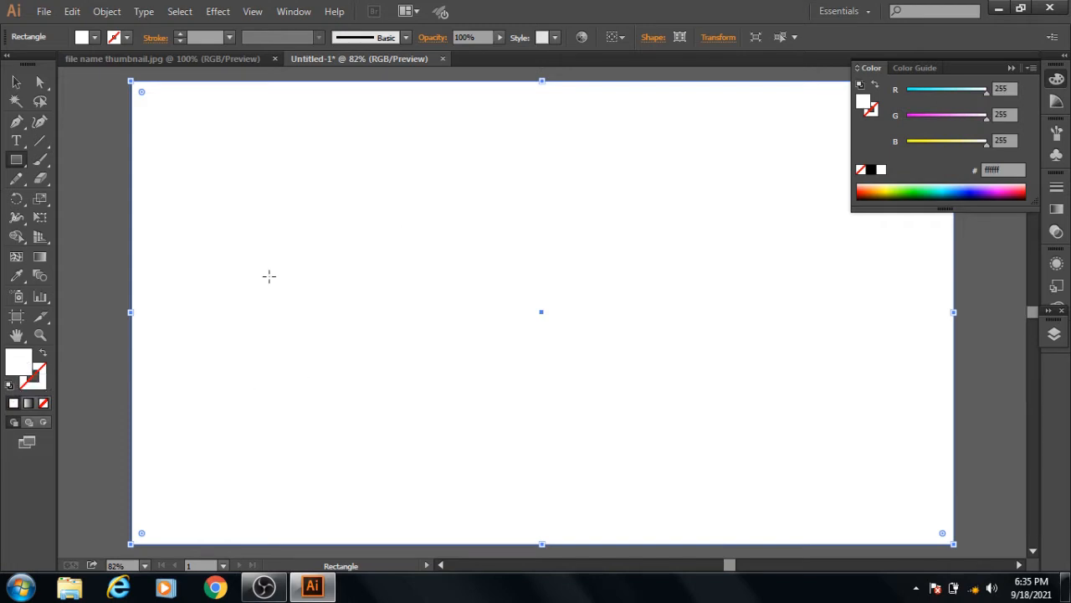
pyautogui.doubleClick(18, 368)
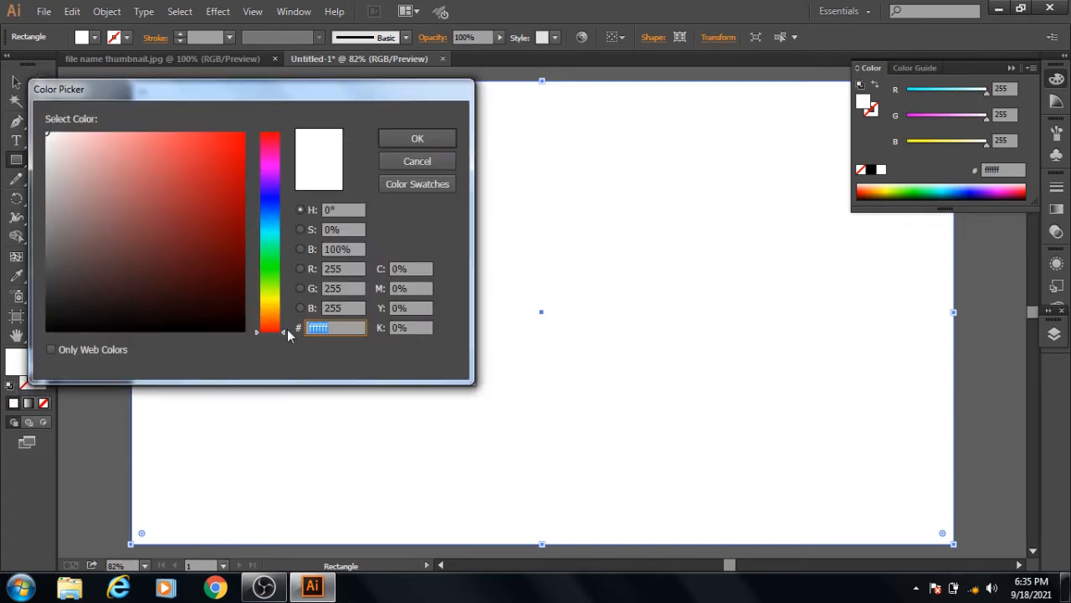
pyautogui.moveTo(283, 332); pyautogui.dragTo(287, 99)
pyautogui.click(242, 136)
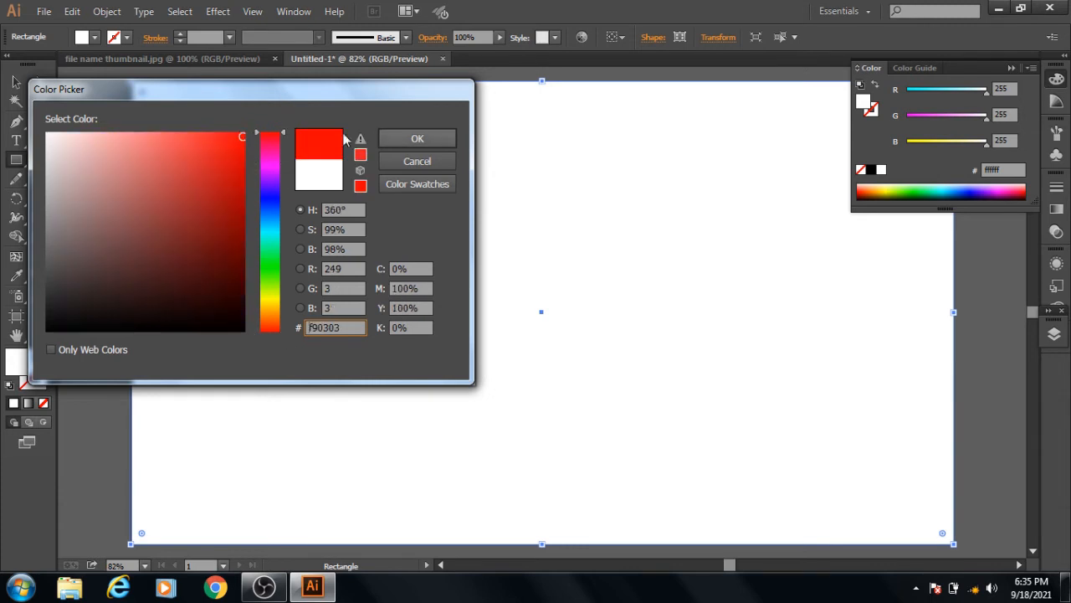
pyautogui.click(417, 139)
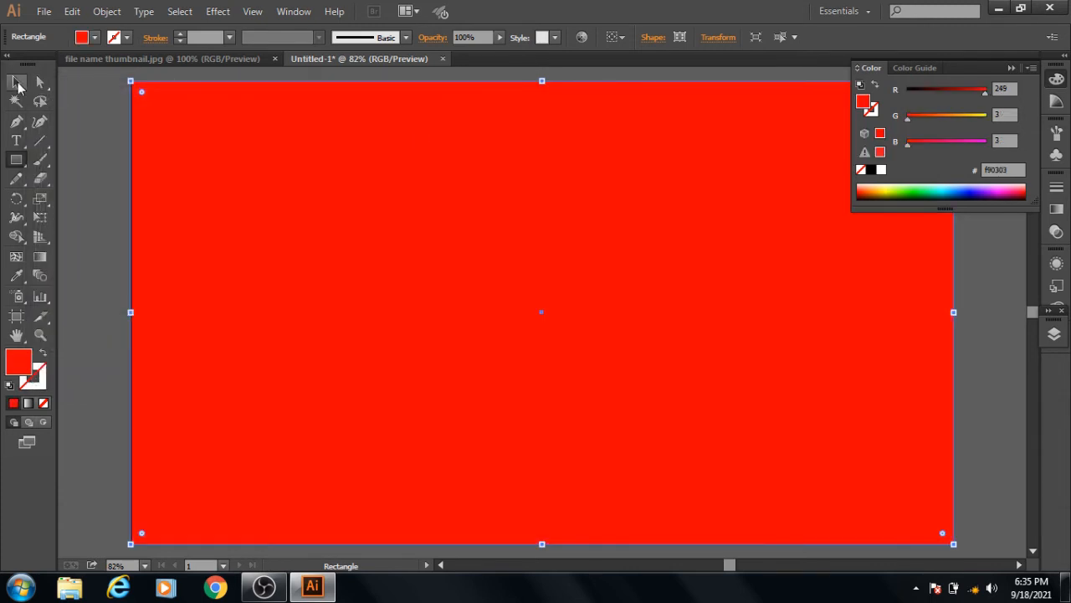
# Shrink the red rectangle from its lower edge to 360 px high and paste a copy of it in front
pyautogui.click(16, 82)
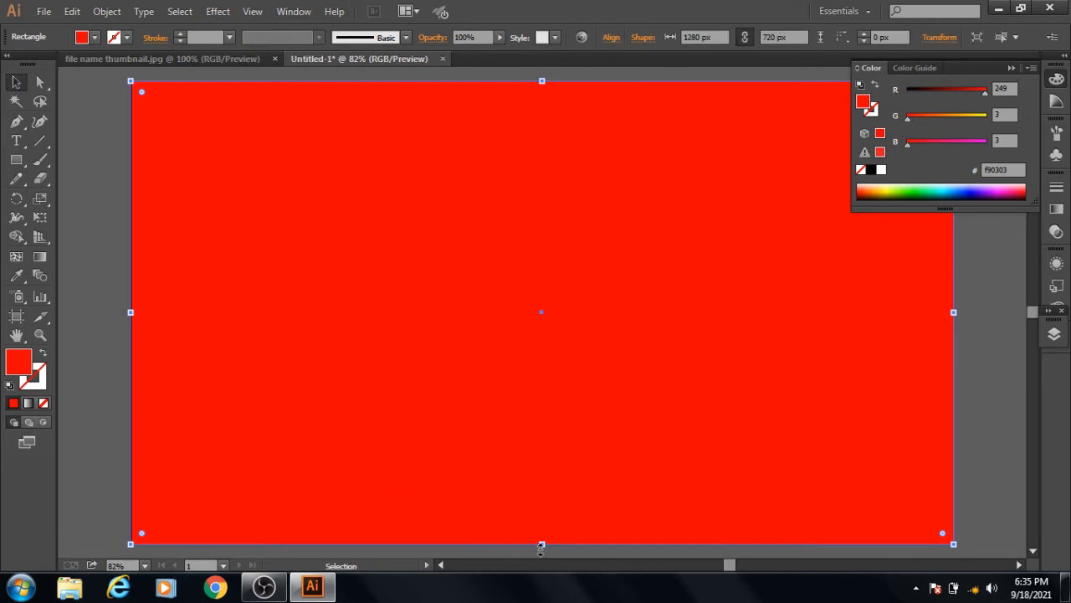
pyautogui.moveTo(542, 544); pyautogui.dragTo(542, 312)
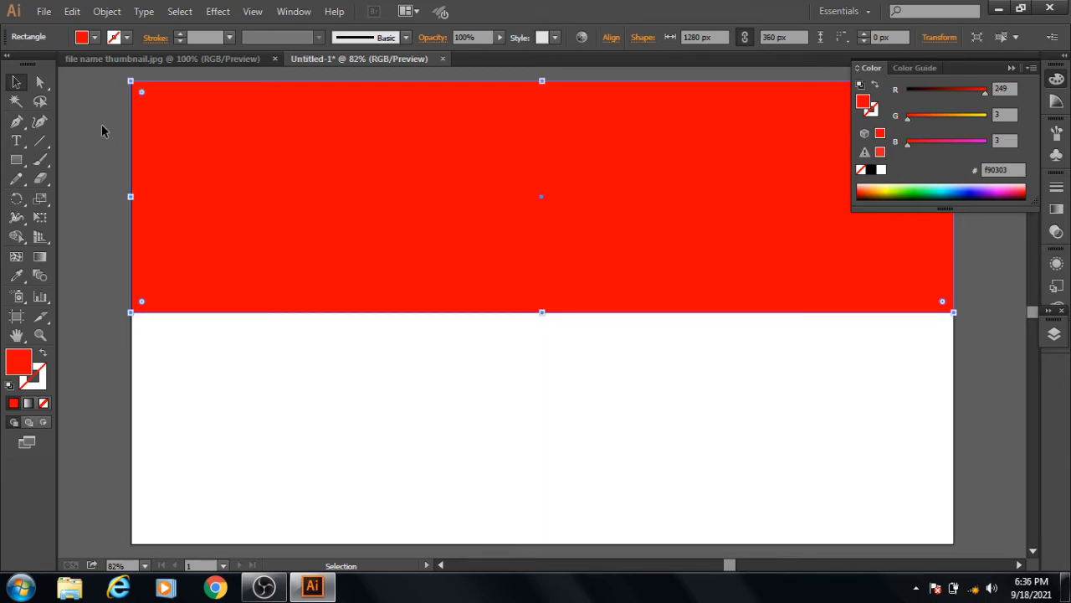
pyautogui.click(69, 11)
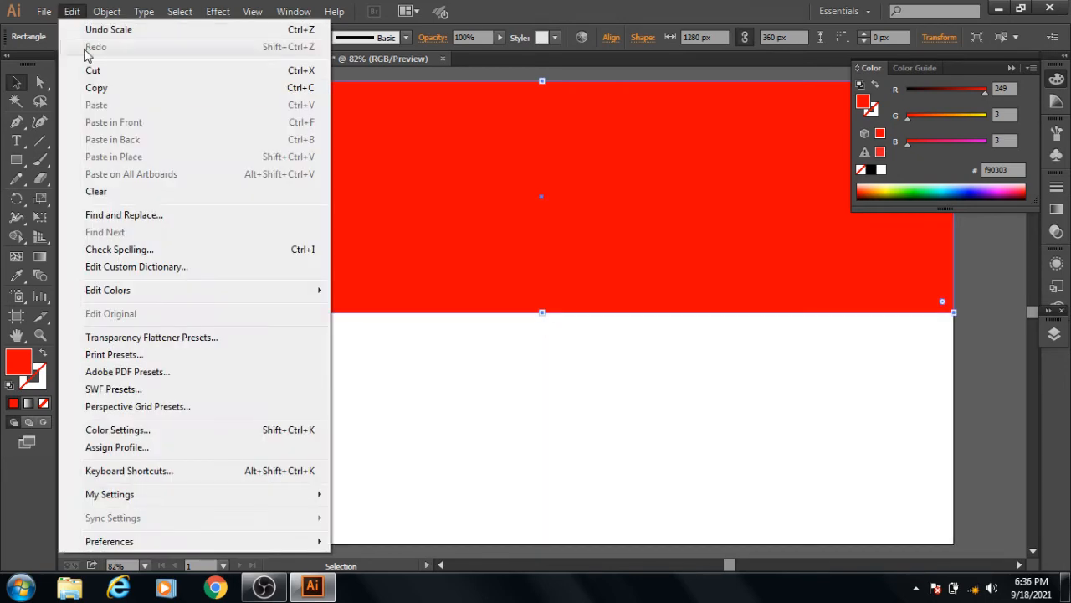
pyautogui.click(112, 89)
pyautogui.click(70, 12)
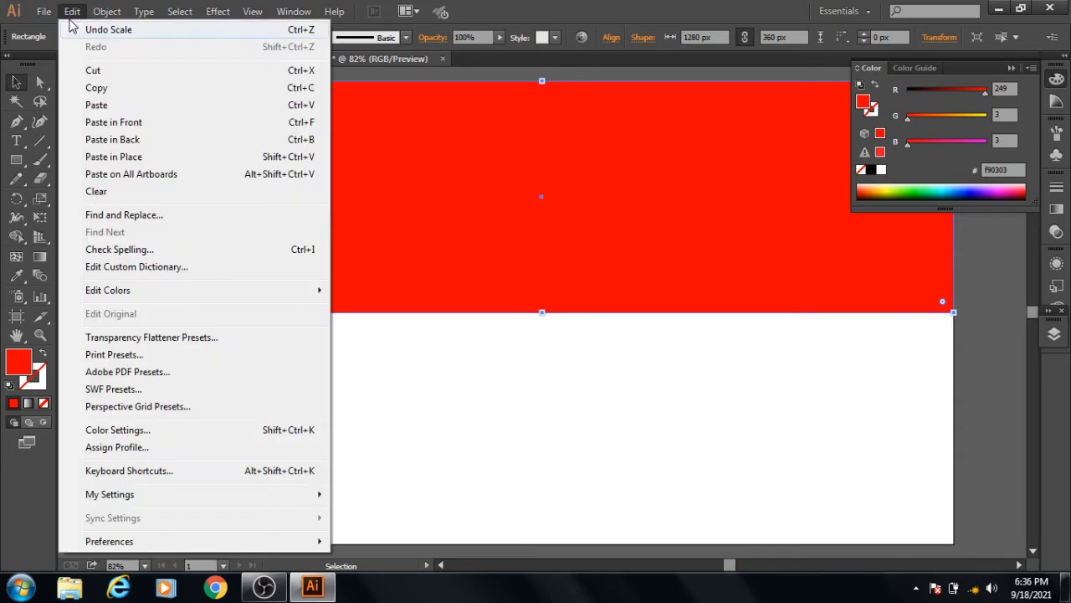
pyautogui.click(116, 123)
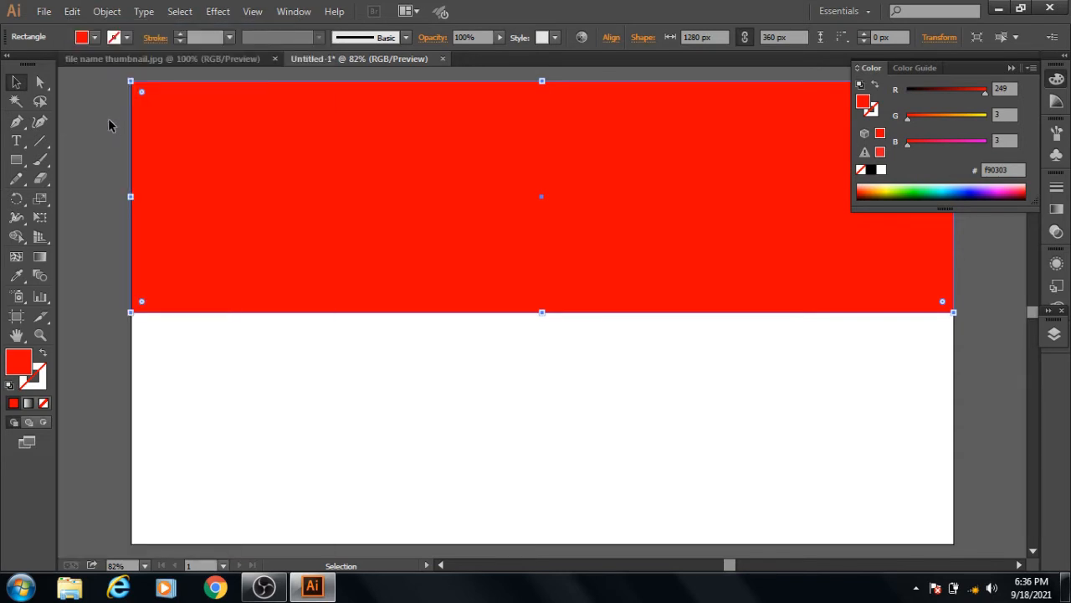
# Move the copied rectangle straight down until it exactly fills the lower half of the artboard
pyautogui.hotkey('shift', 'Down')
pyautogui.hotkey('shift', 'Down')
pyautogui.hotkey('shift', 'Down')
pyautogui.hotkey('shift', 'Down')
pyautogui.hotkey('shift', 'Down')
pyautogui.hotkey('shift', 'Down')
pyautogui.hotkey('shift', 'Down')
pyautogui.hotkey('shift', 'Down')
pyautogui.hotkey('shift', 'Down')
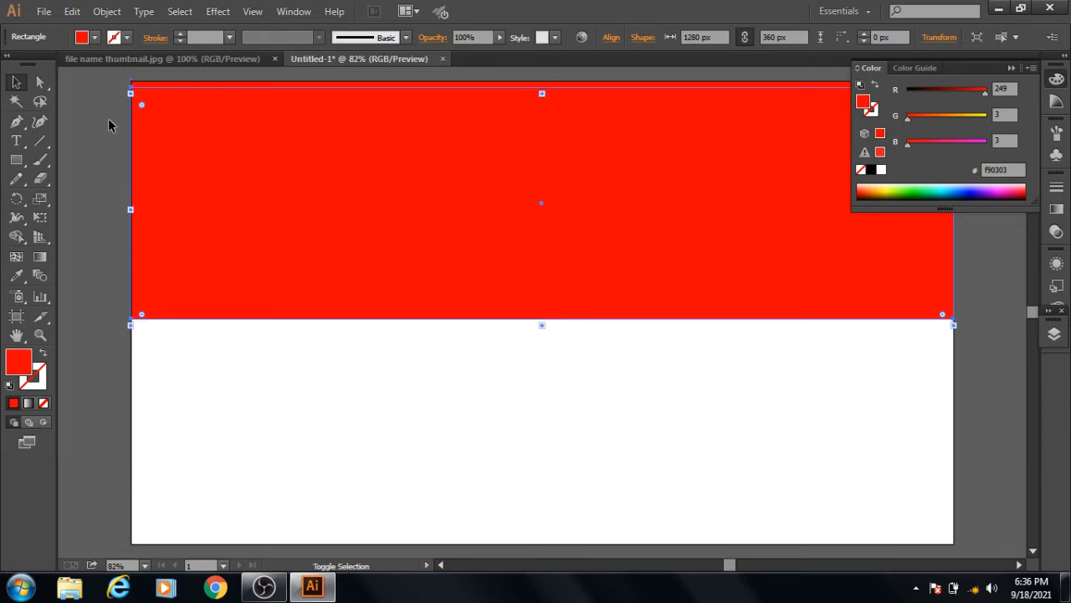
pyautogui.hotkey('shift', 'Down')
pyautogui.hotkey('shift', 'Down')
pyautogui.hotkey('shift', 'Down')
pyautogui.hotkey('shift', 'Down')
pyautogui.hotkey('shift', 'Down')
pyautogui.hotkey('shift', 'Down')
pyautogui.hotkey('shift', 'Down')
pyautogui.hotkey('shift', 'Down')
pyautogui.hotkey('shift', 'Down')
pyautogui.hotkey('shift', 'Down')
pyautogui.hotkey('shift', 'Down')
pyautogui.hotkey('shift', 'Down')
pyautogui.hotkey('shift', 'Down')
pyautogui.hotkey('shift', 'Down')
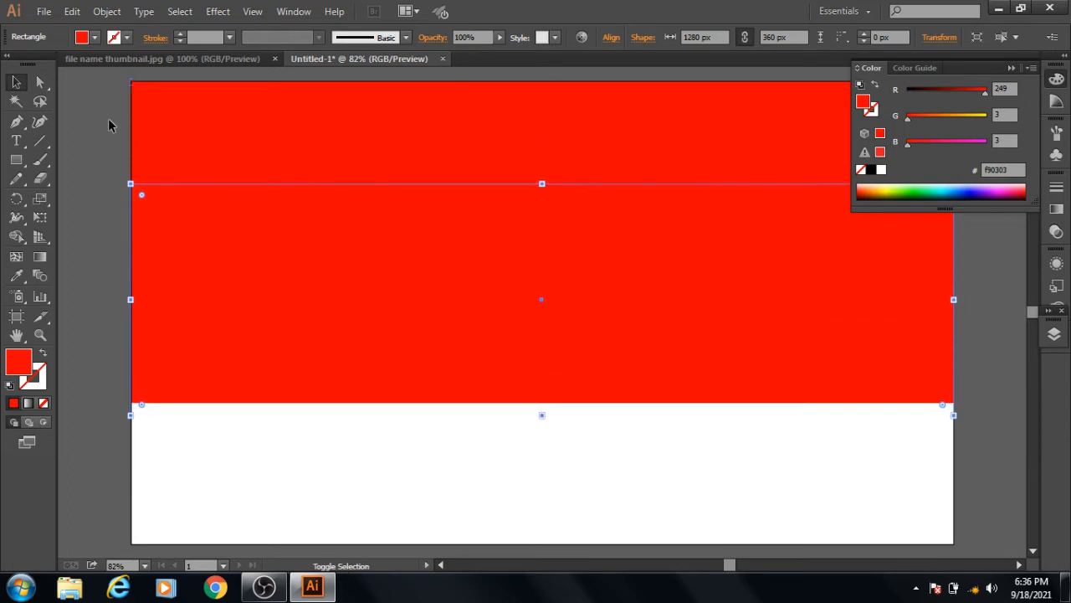
pyautogui.hotkey('shift', 'Down')
pyautogui.hotkey('shift', 'Down')
pyautogui.hotkey('shift', 'Down')
pyautogui.hotkey('shift', 'Down')
pyautogui.hotkey('shift', 'Down')
pyautogui.hotkey('shift', 'Down')
pyautogui.hotkey('shift', 'Down')
pyautogui.hotkey('shift', 'Down')
pyautogui.hotkey('shift', 'Down')
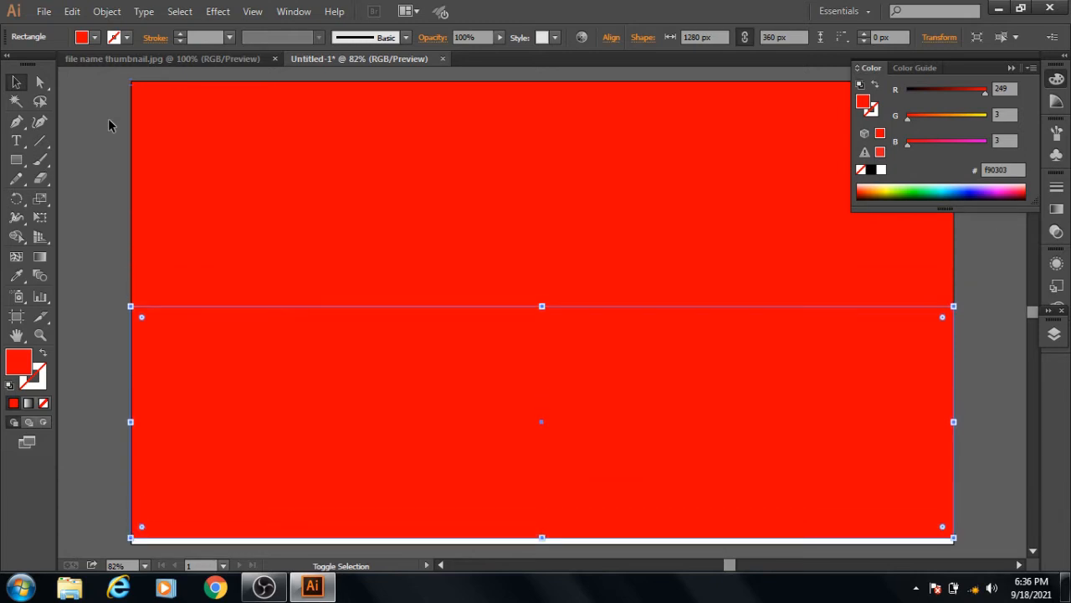
pyautogui.hotkey('shift', 'Down')
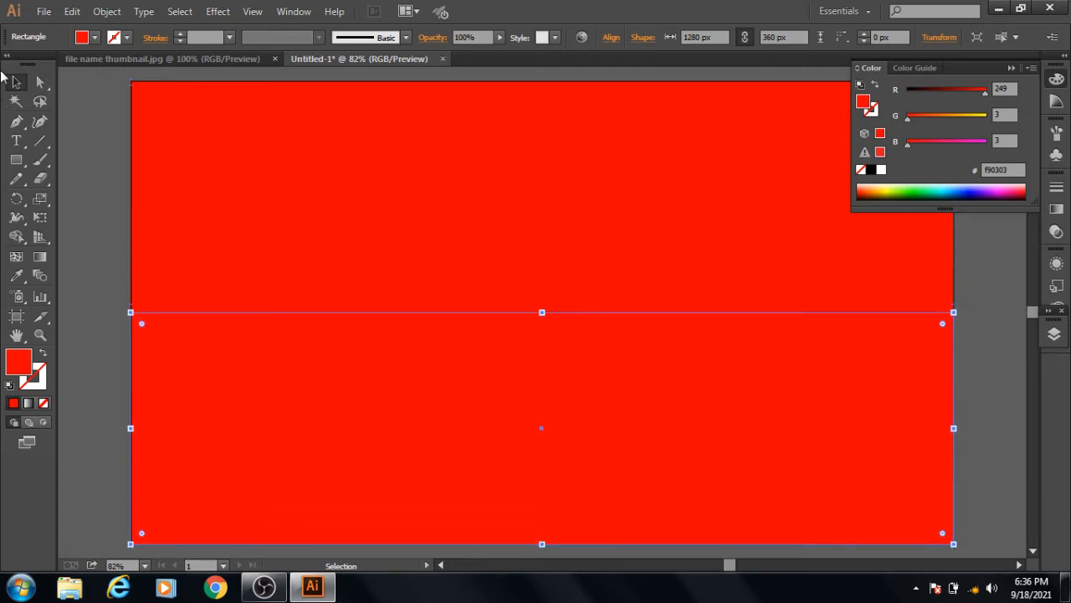
# Change the fill of the lower rectangle to yellow f7f006
pyautogui.doubleClick(24, 367)
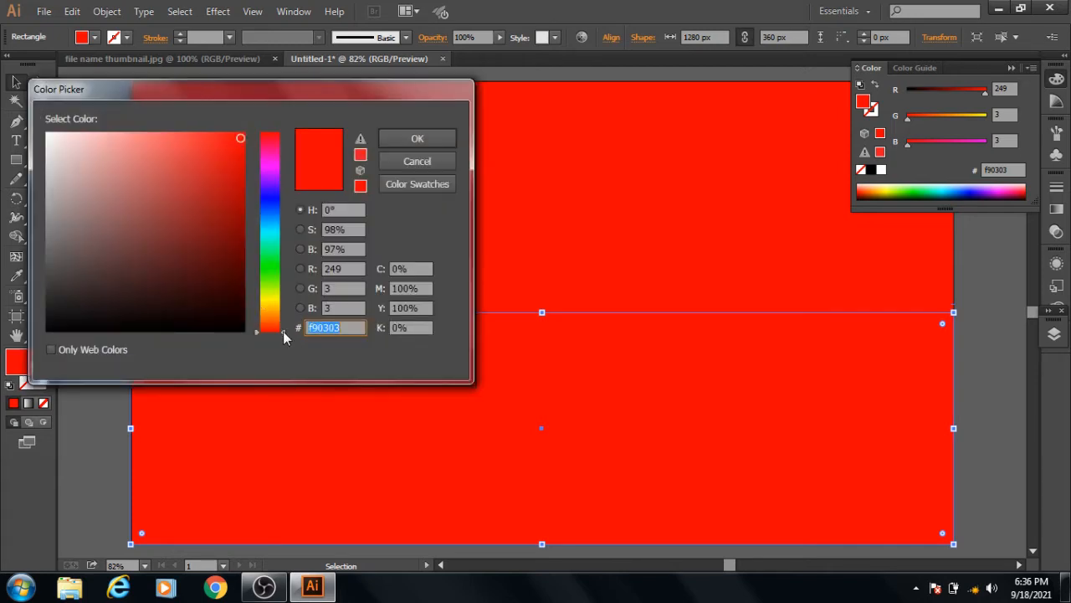
pyautogui.moveTo(283, 331); pyautogui.dragTo(283, 302)
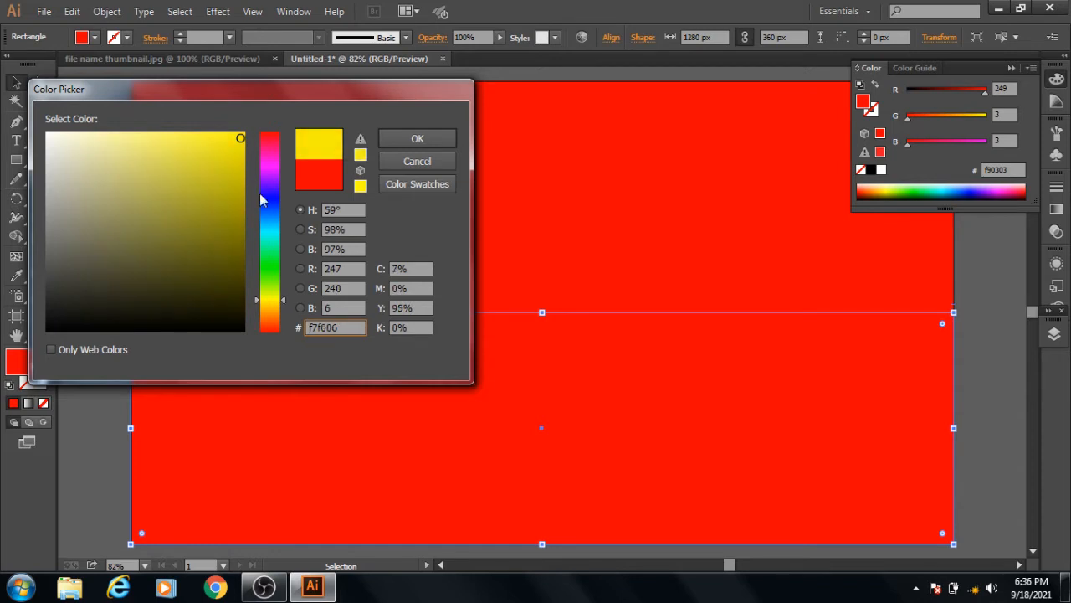
pyautogui.click(433, 141)
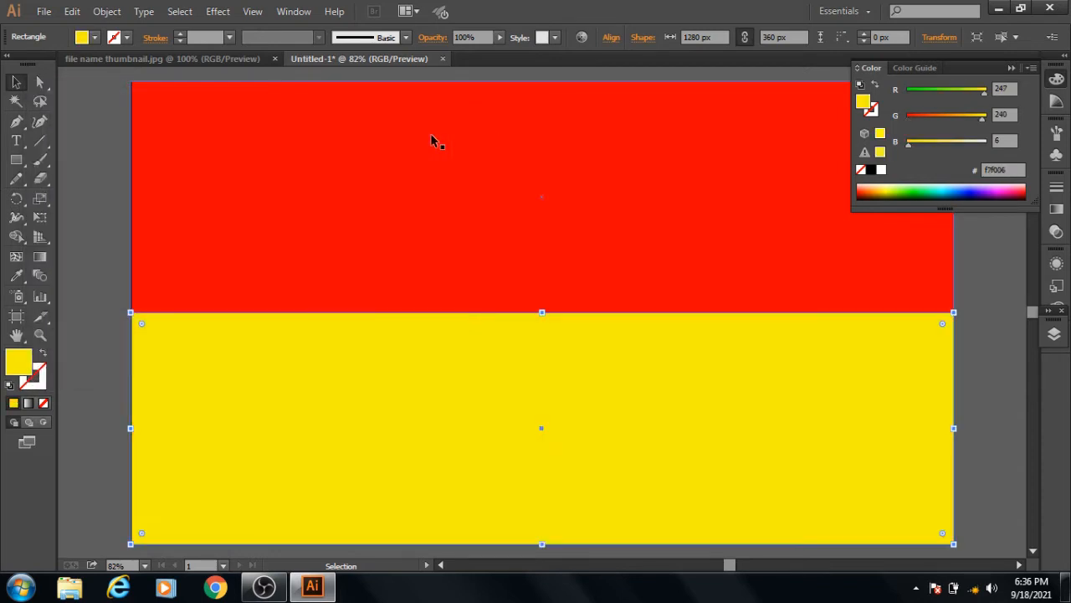
# Select both rectangles and blend the red one into the yellow one with the Blend tool
pyautogui.moveTo(80, 188); pyautogui.dragTo(407, 414)
pyautogui.click(45, 281)
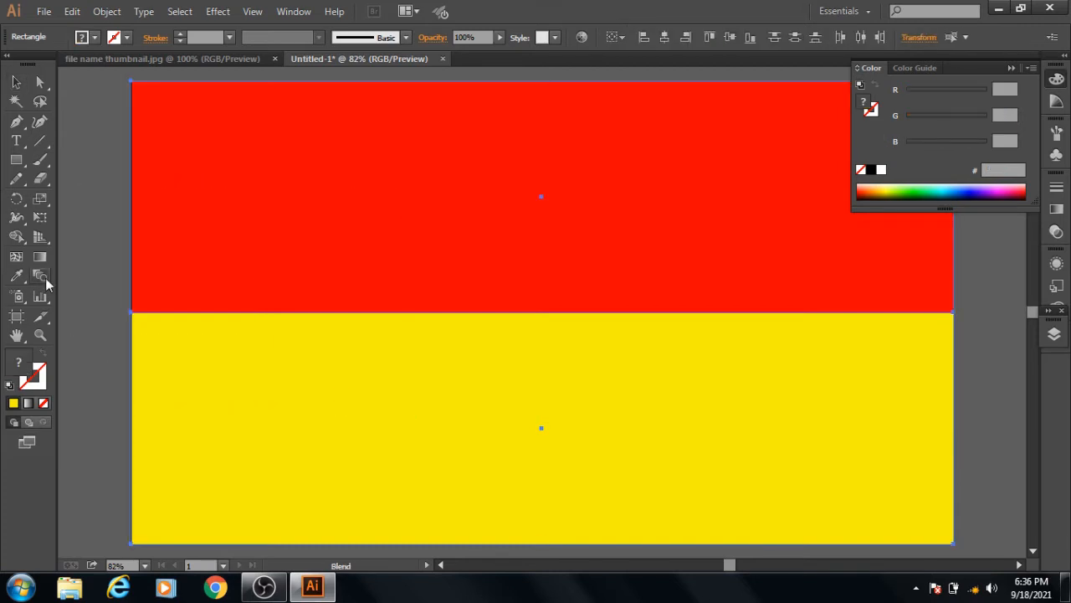
pyautogui.click(542, 198)
pyautogui.click(542, 428)
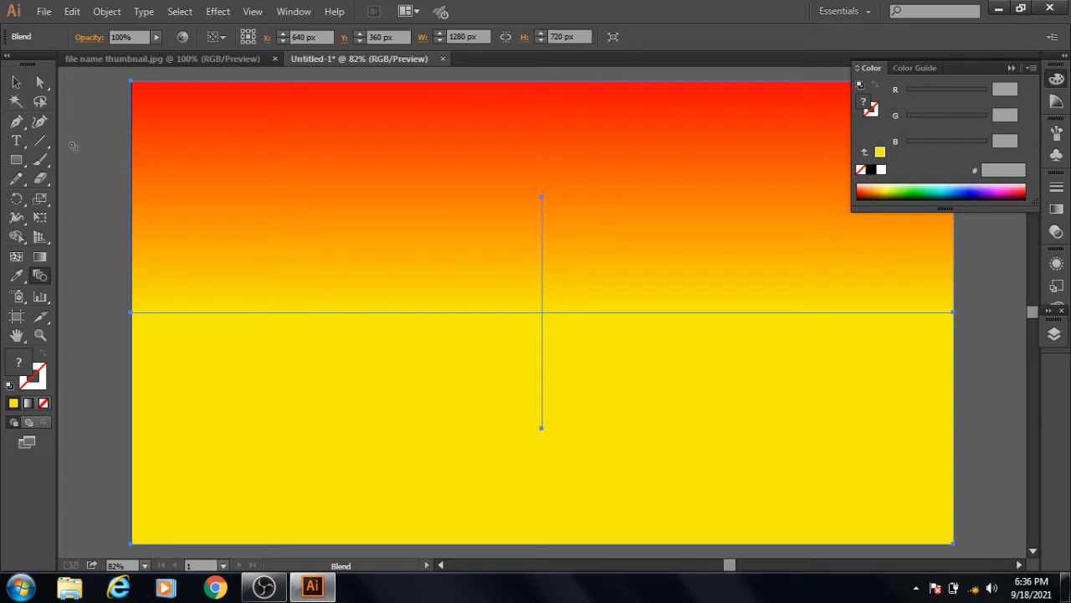
# Group the red-to-yellow blend into one background object and deselect it
pyautogui.click(16, 81)
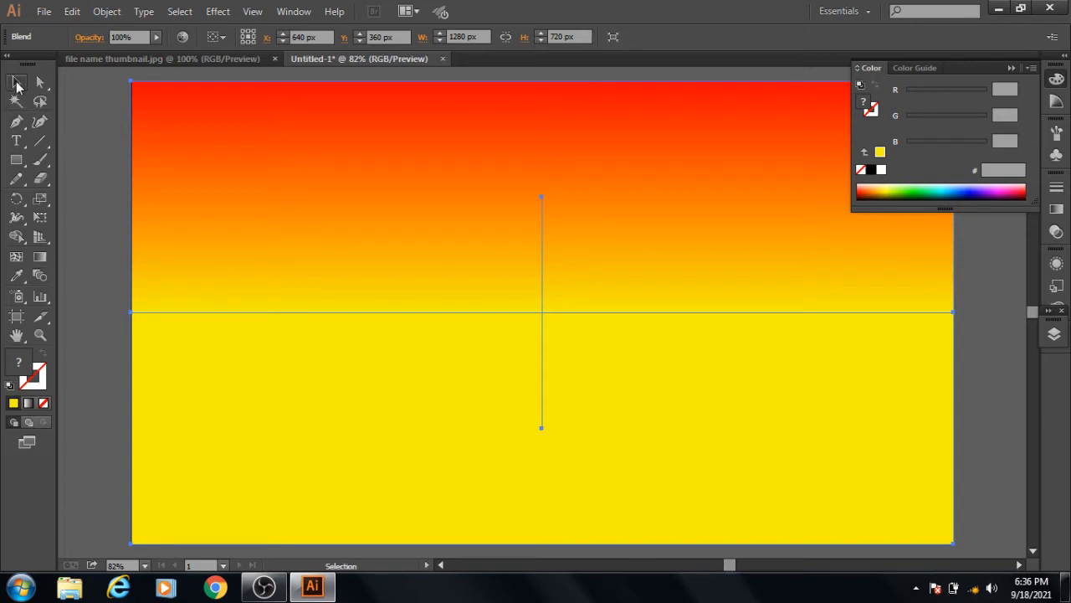
pyautogui.rightClick(285, 202)
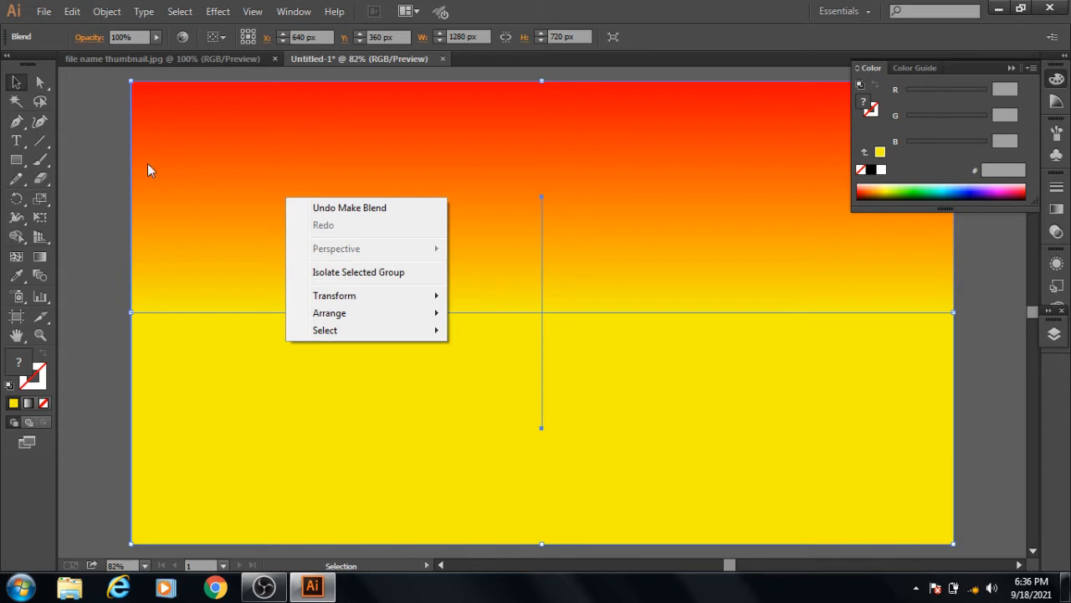
pyautogui.click(104, 12)
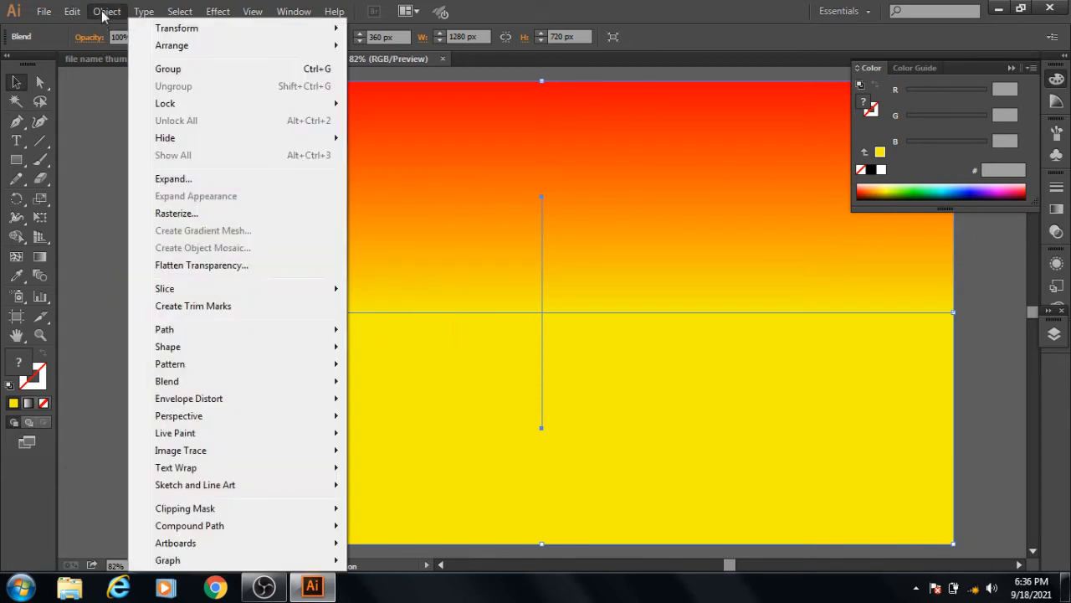
pyautogui.click(168, 71)
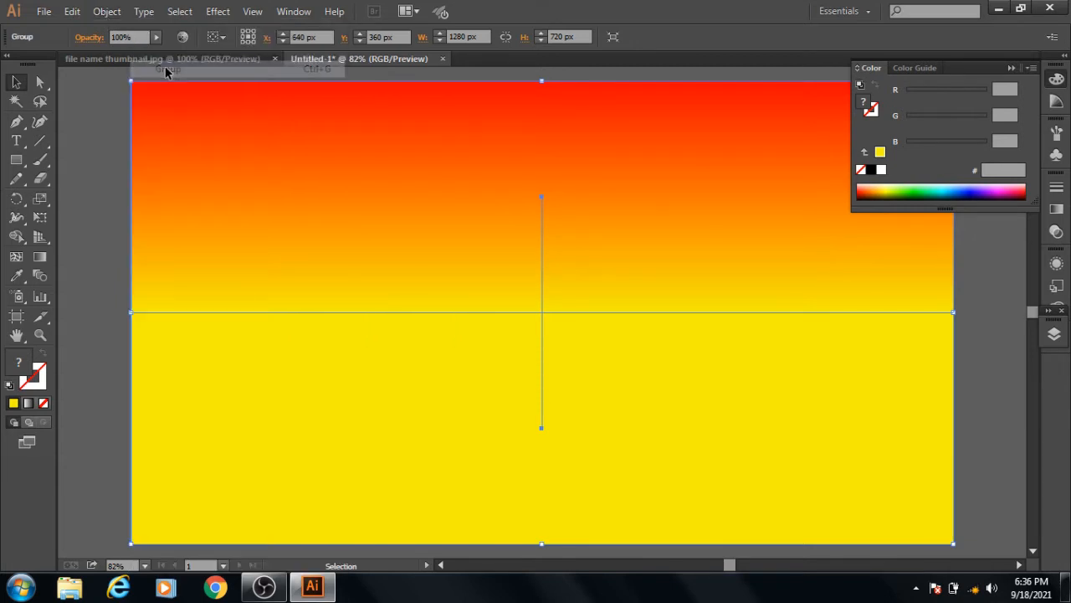
pyautogui.click(82, 143)
pyautogui.click(210, 220)
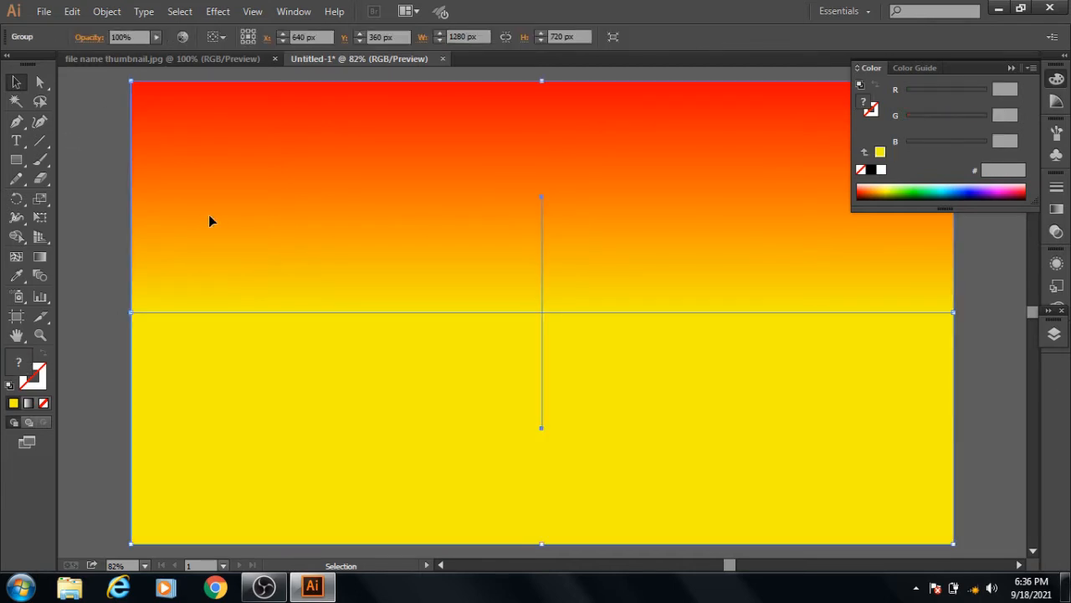
pyautogui.click(88, 228)
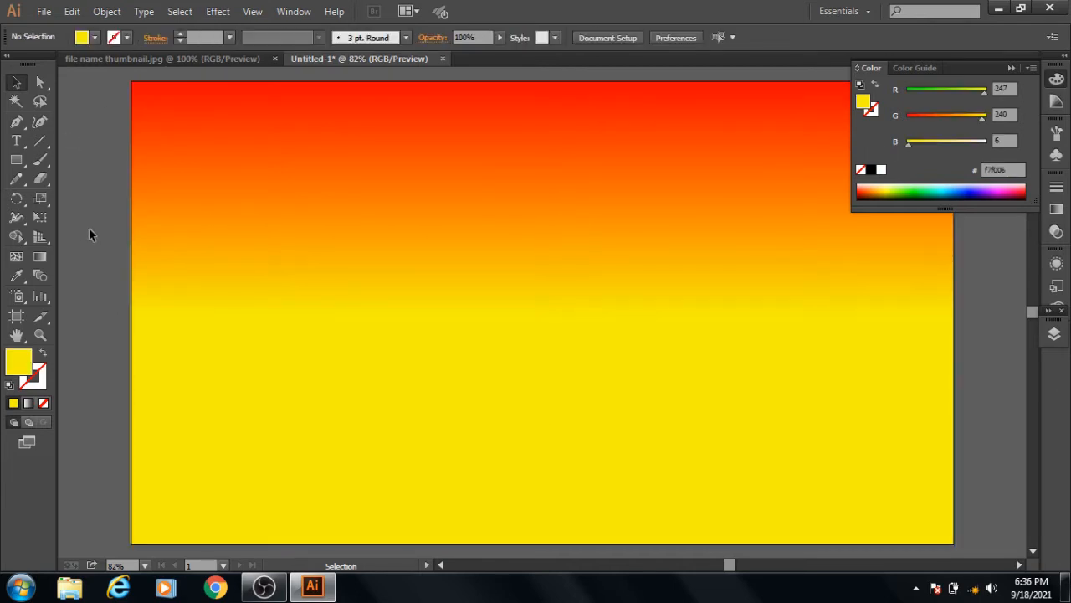
# Lock the background layer and create a new layer above it for the remaining artwork
pyautogui.click(1054, 334)
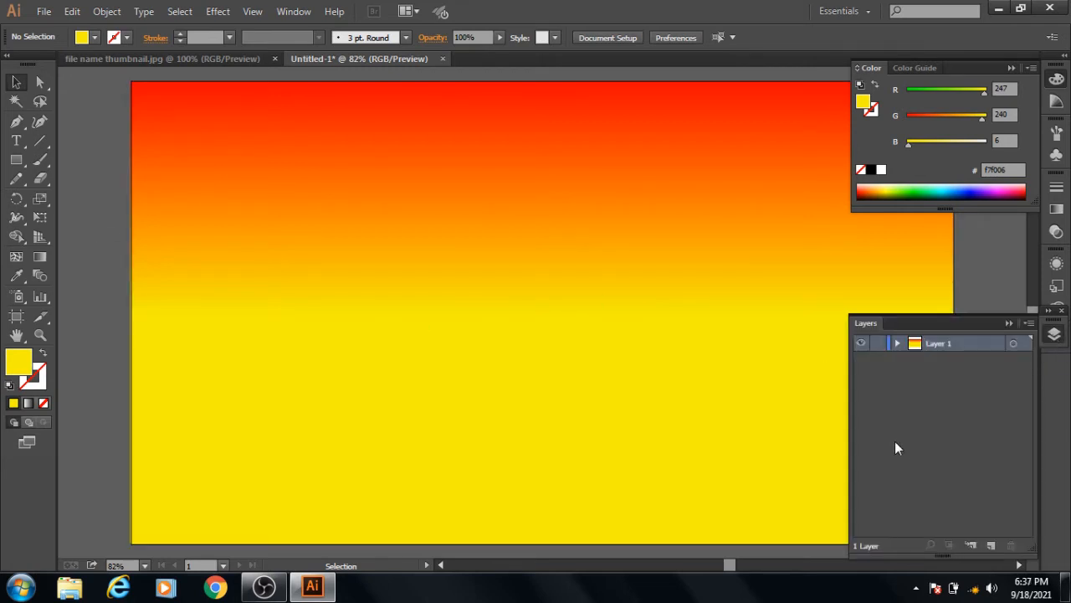
pyautogui.click(878, 344)
pyautogui.click(991, 546)
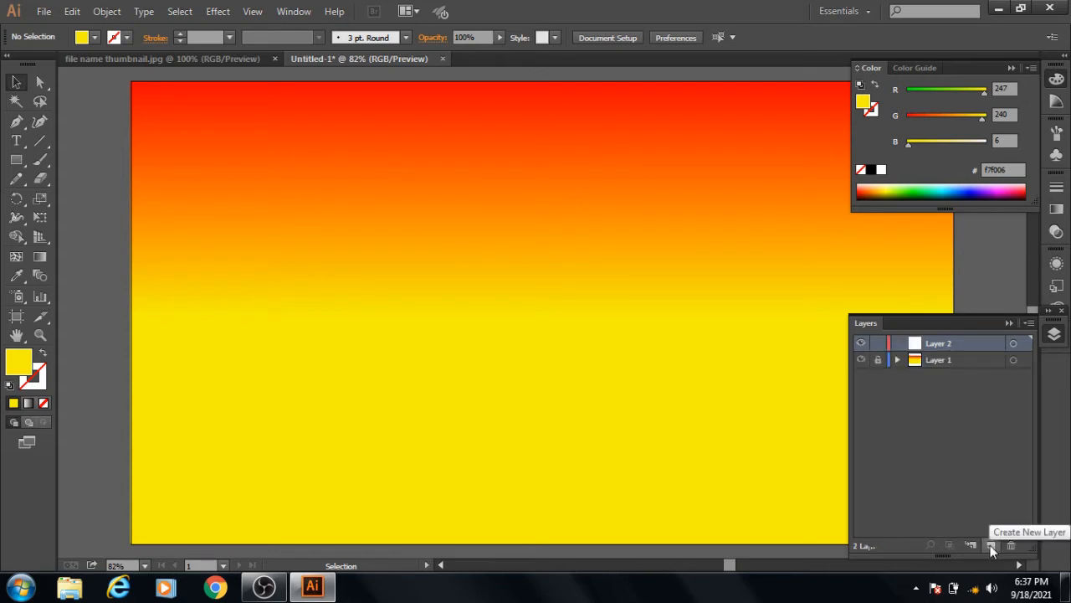
pyautogui.click(1055, 335)
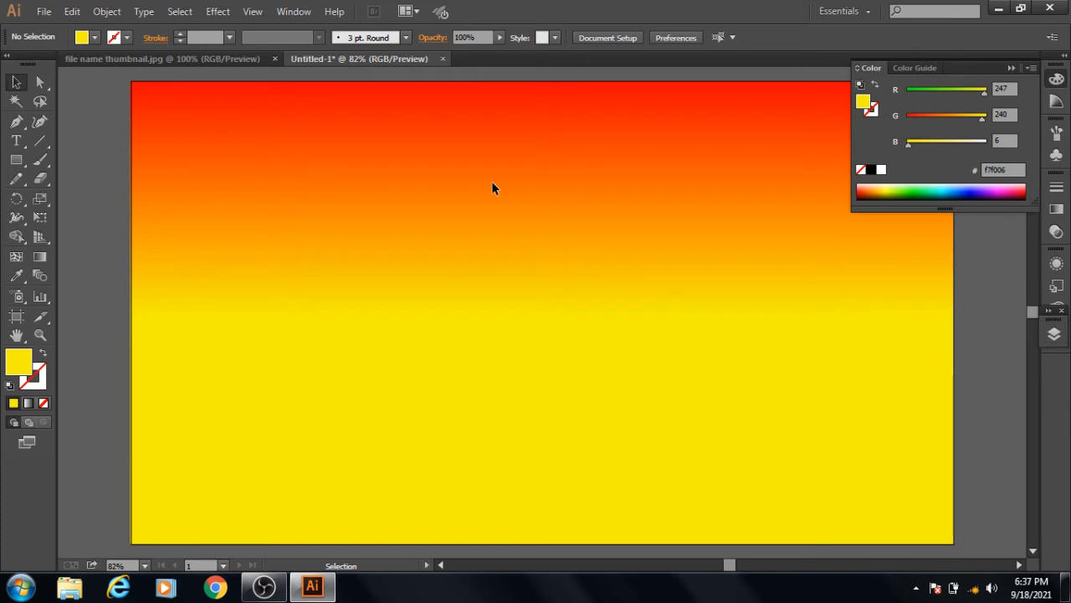
# Examine the Urdu and English title lines in the reference thumbnail and return to the new thumbnail document
pyautogui.click(205, 59)
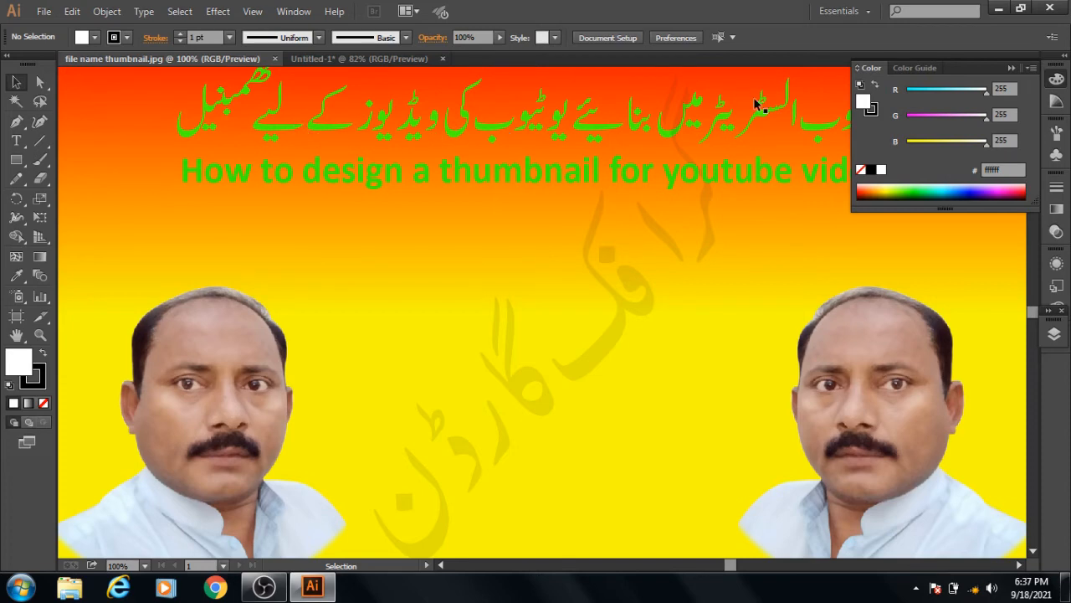
pyautogui.click(1010, 67)
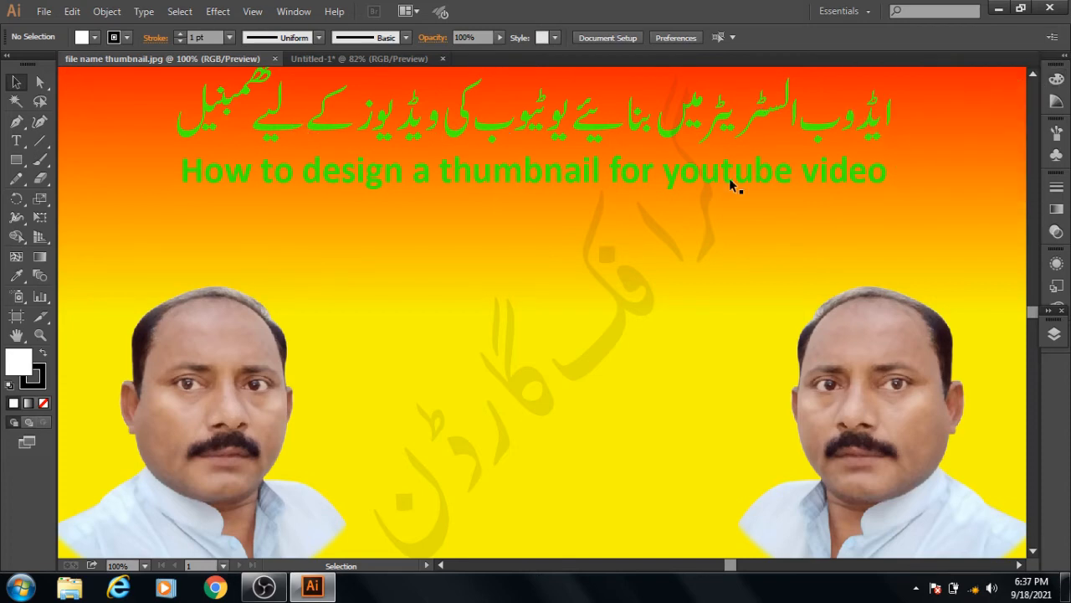
pyautogui.click(342, 59)
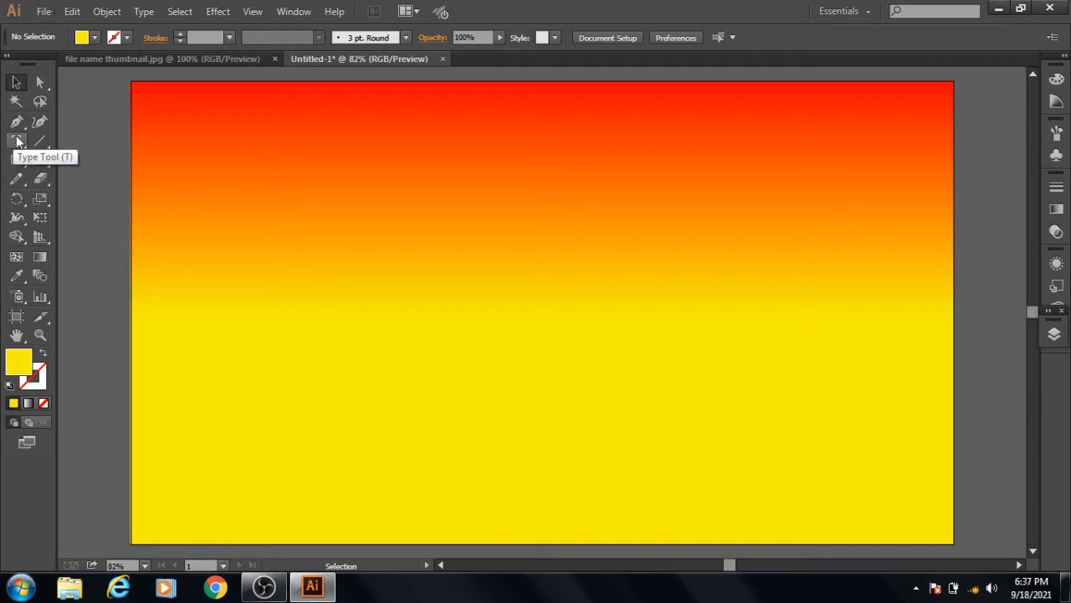
pyautogui.click(44, 12)
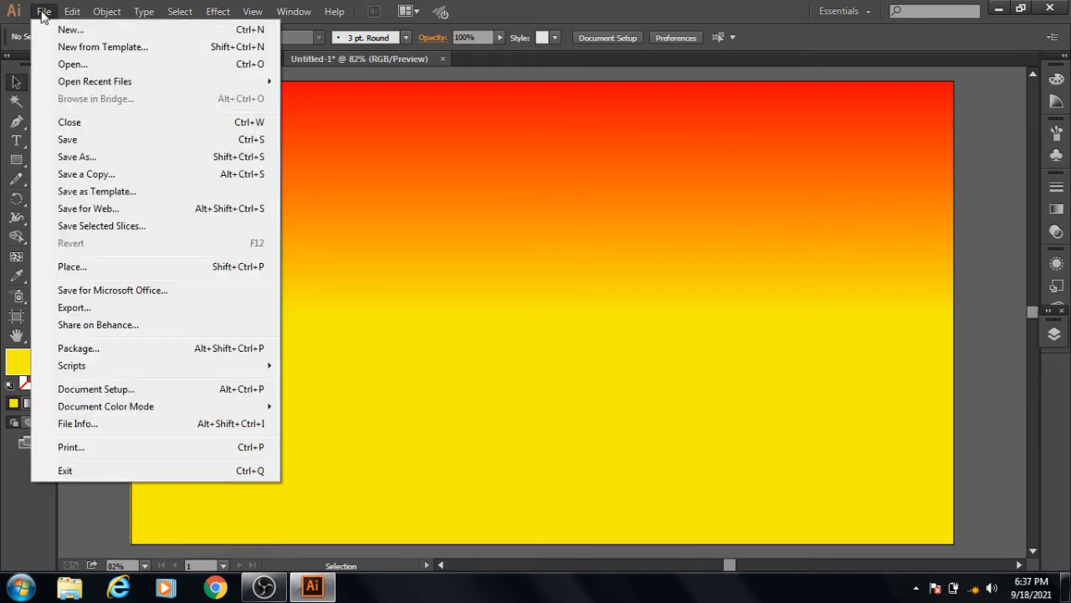
pyautogui.click(78, 67)
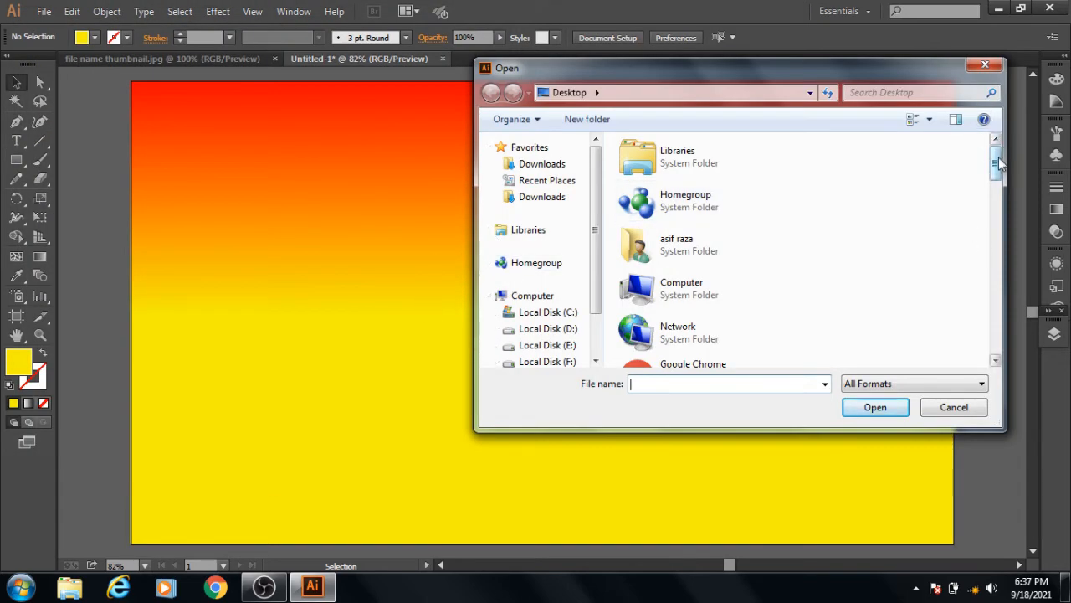
pyautogui.moveTo(998, 164); pyautogui.dragTo(1002, 329)
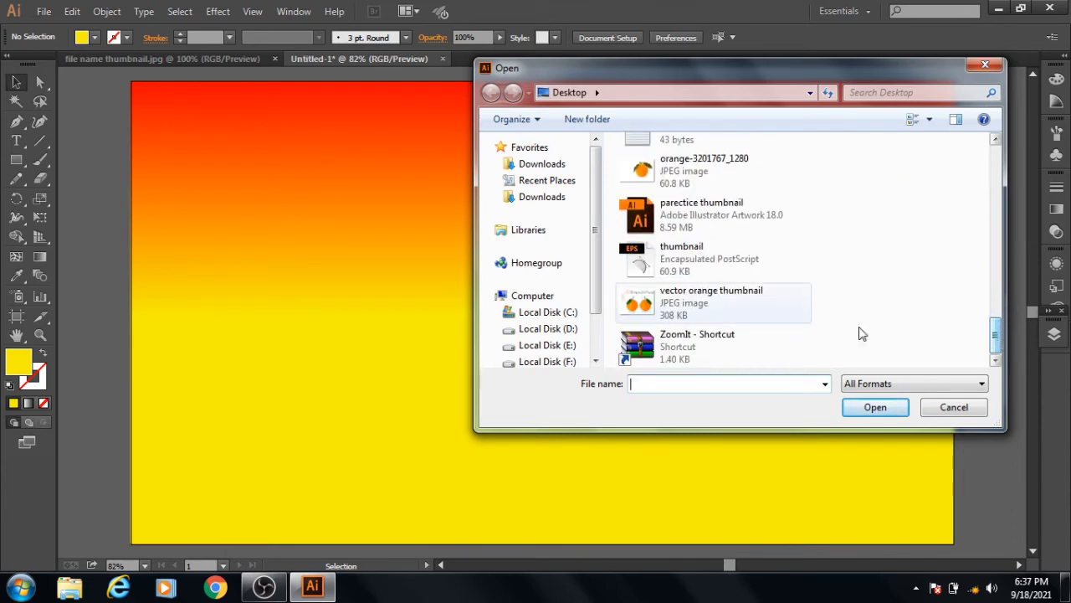
pyautogui.doubleClick(730, 260)
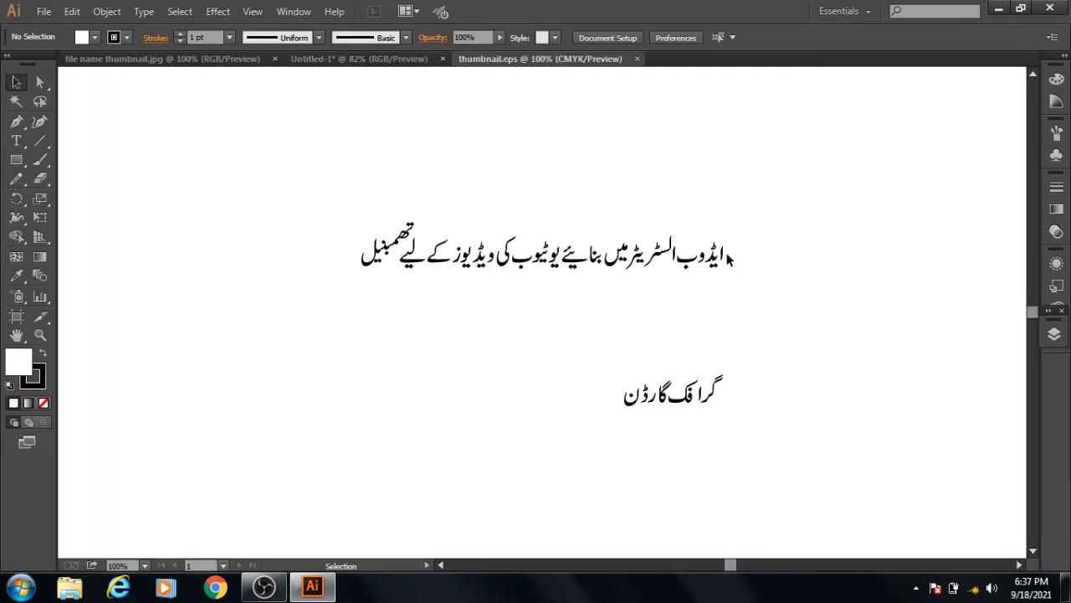
pyautogui.click(637, 59)
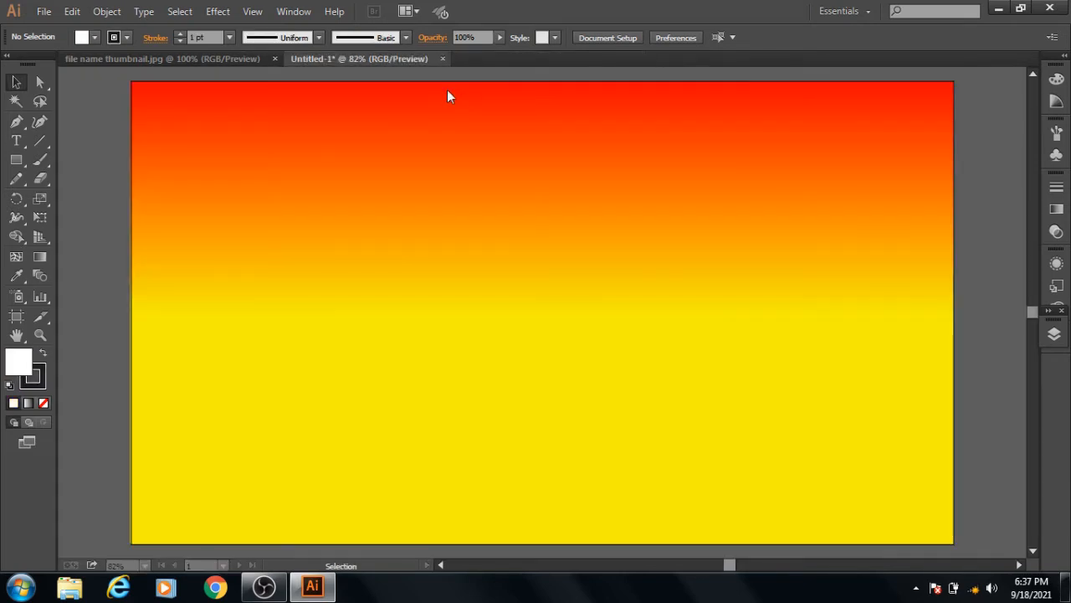
# Place the thumbnail EPS file from the Desktop into the document, sized to span most of the artboard's width
pyautogui.click(44, 10)
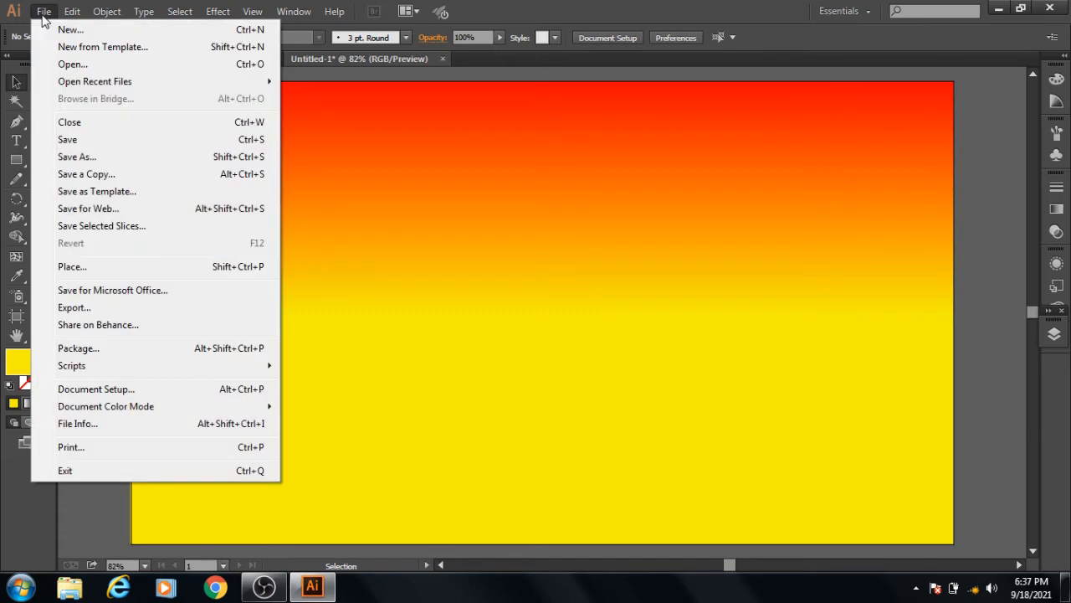
pyautogui.click(80, 268)
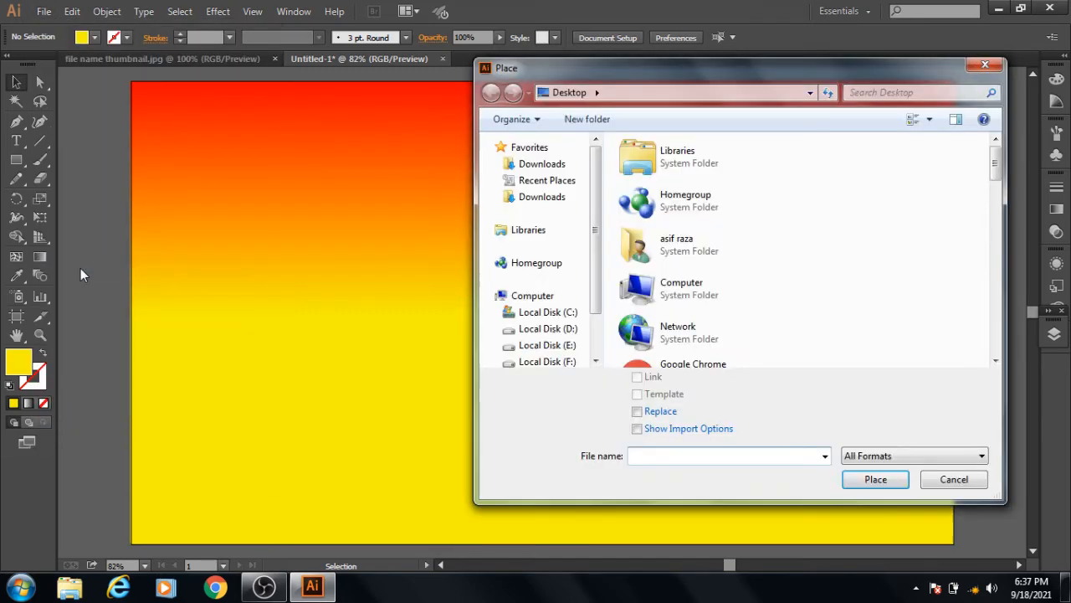
pyautogui.moveTo(1000, 159); pyautogui.dragTo(1016, 337)
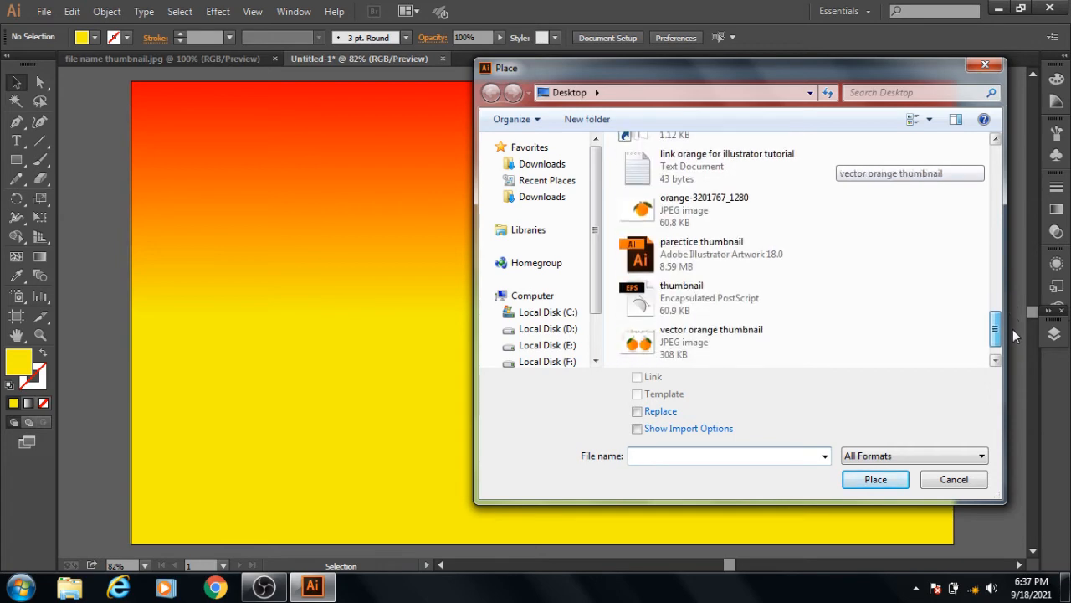
pyautogui.doubleClick(745, 307)
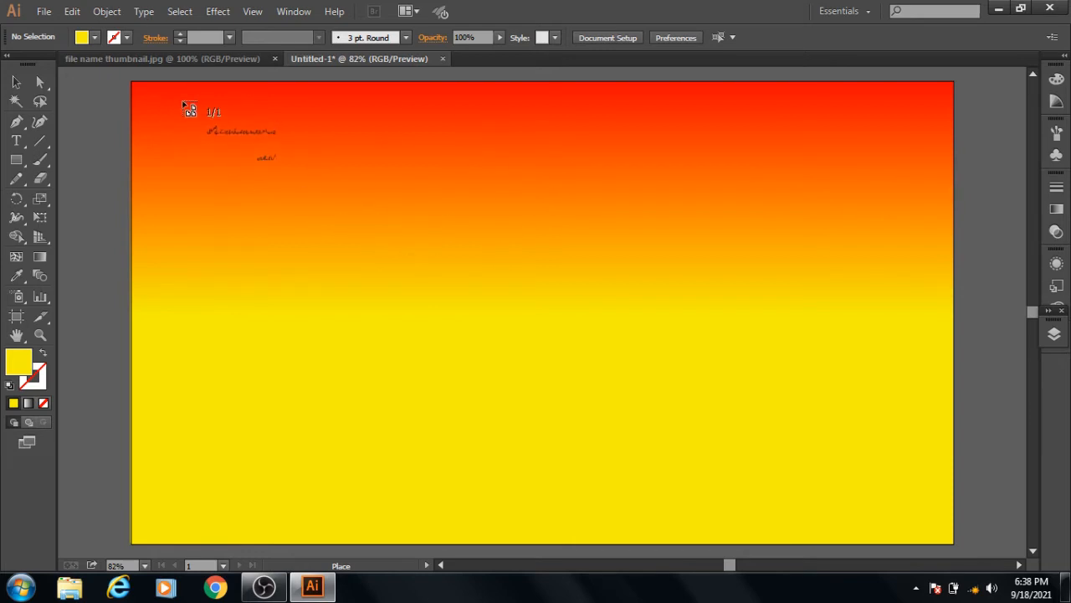
pyautogui.moveTo(171, 115); pyautogui.dragTo(836, 447)
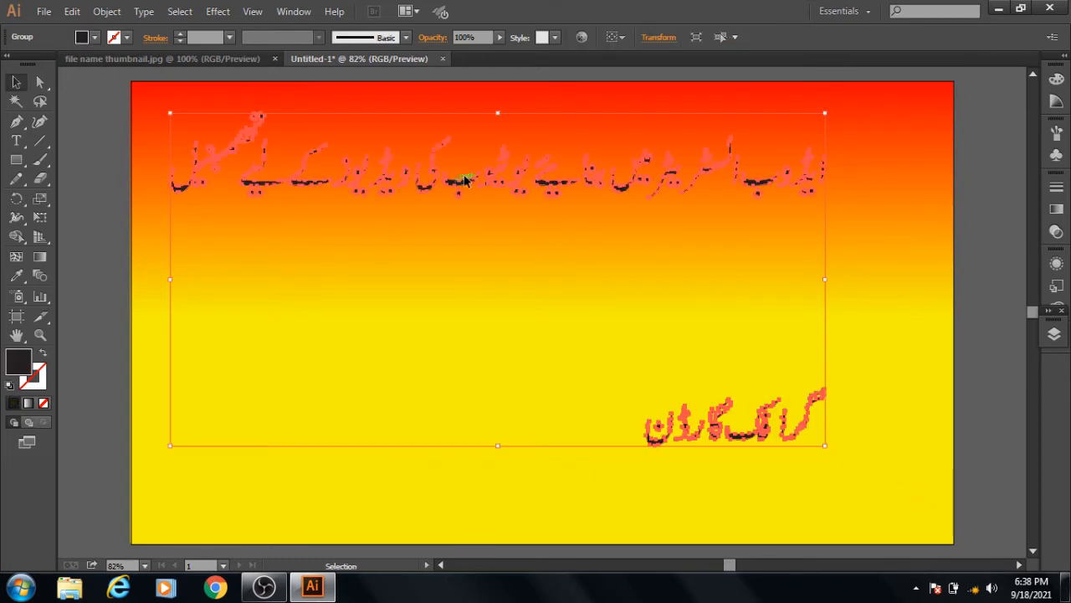
# Move the placed Urdu text close to the artboard's upper edge, centre it horizontally and deselect it
pyautogui.moveTo(452, 193); pyautogui.dragTo(492, 186)
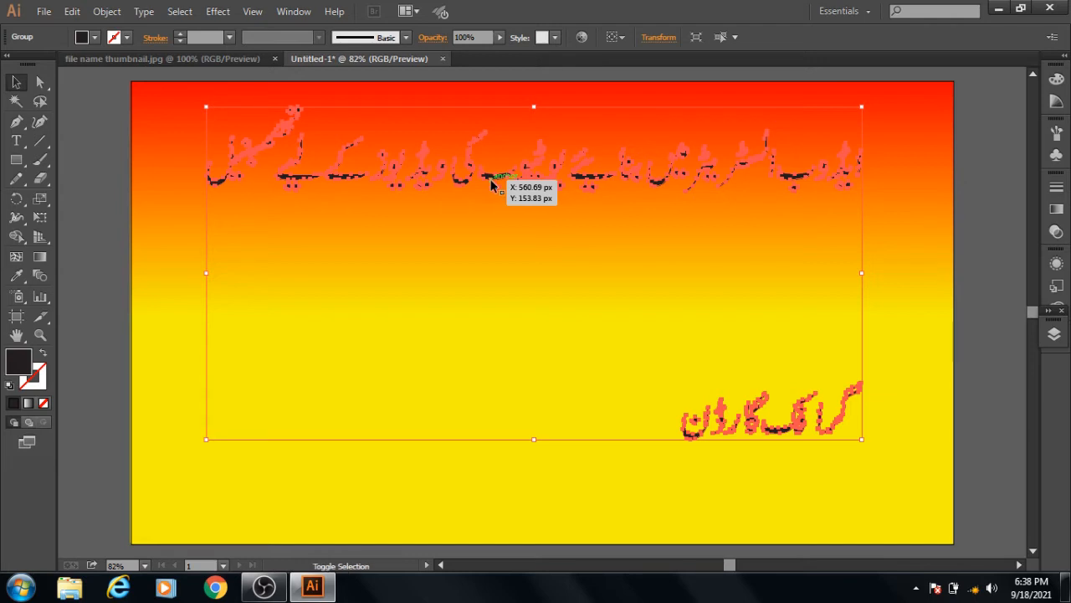
pyautogui.hotkey('shift', 'Up')
pyautogui.hotkey('shift', 'Up')
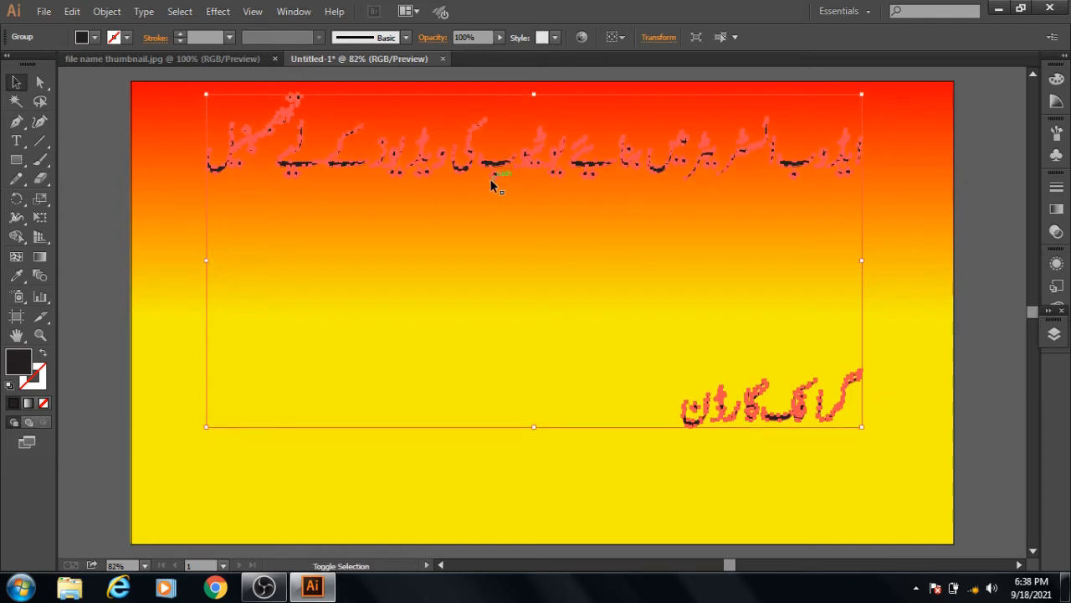
pyautogui.hotkey('shift', 'Right')
pyautogui.hotkey('shift', 'Right')
pyautogui.hotkey('shift', 'Right')
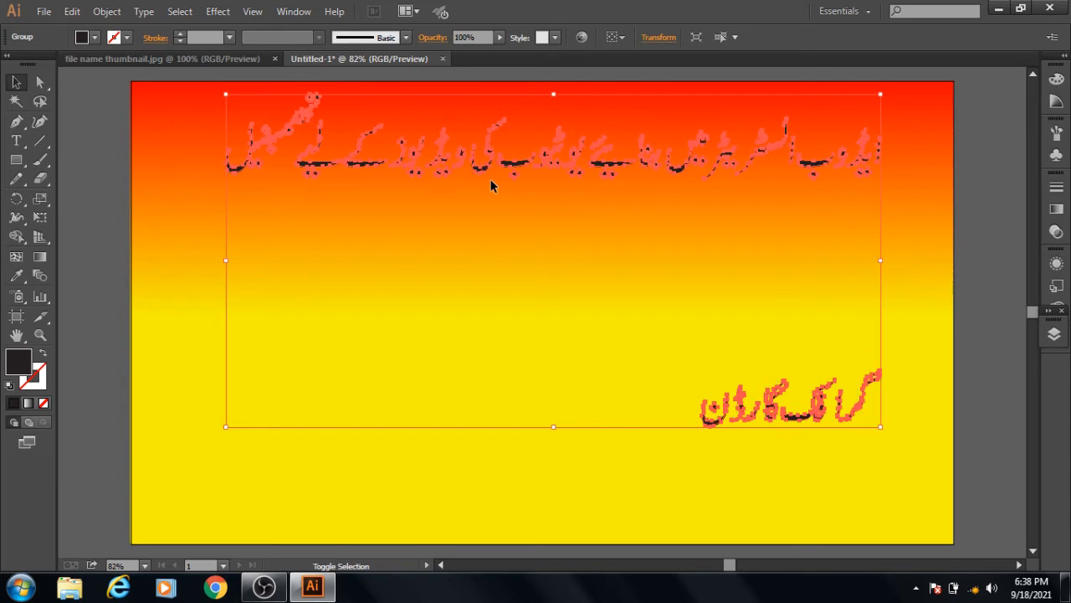
pyautogui.hotkey('shift', 'Left')
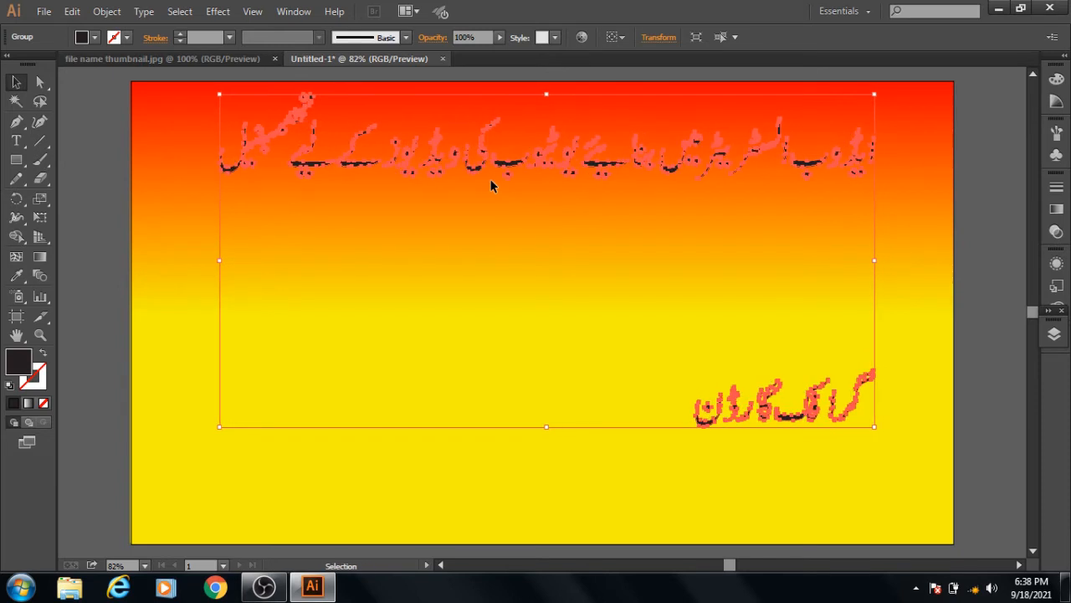
pyautogui.hotkey('shift', 'Left')
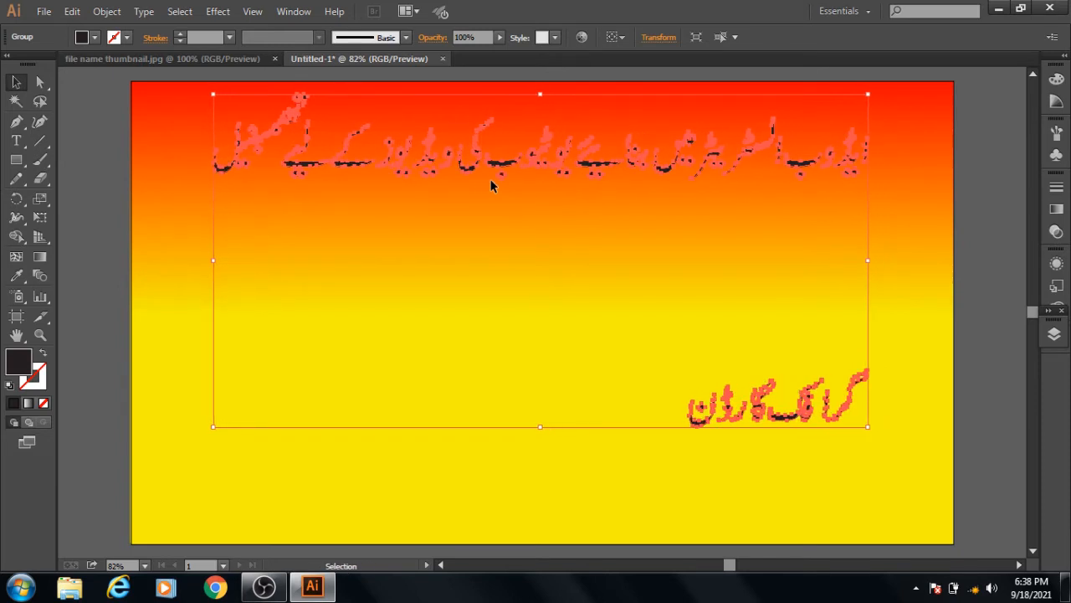
pyautogui.click(95, 168)
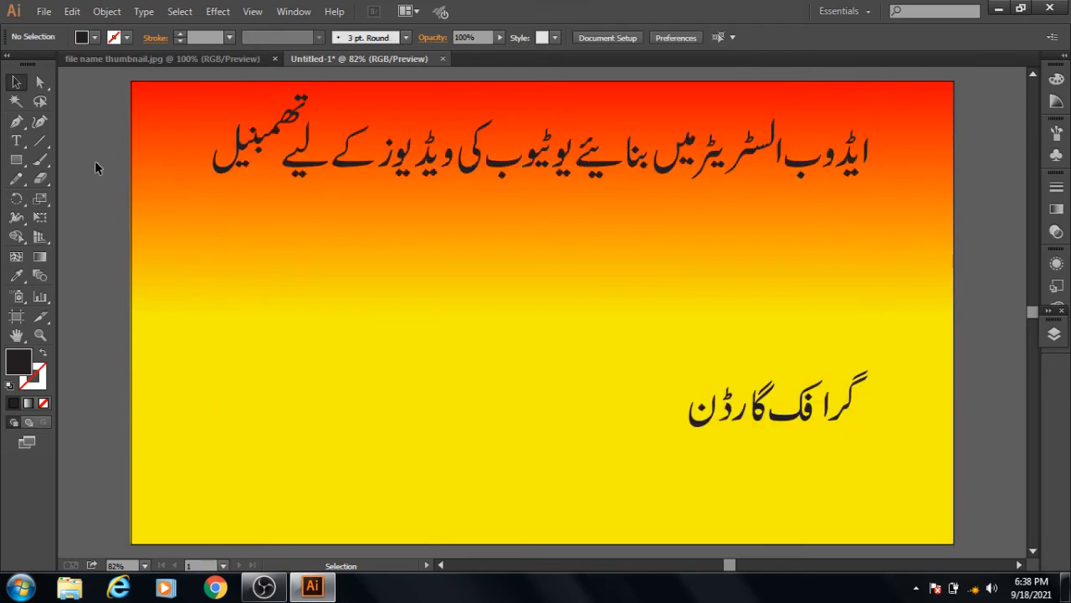
# Ungroup the placed Urdu text into separate pieces and deselect them
pyautogui.click(307, 167)
pyautogui.rightClick(307, 166)
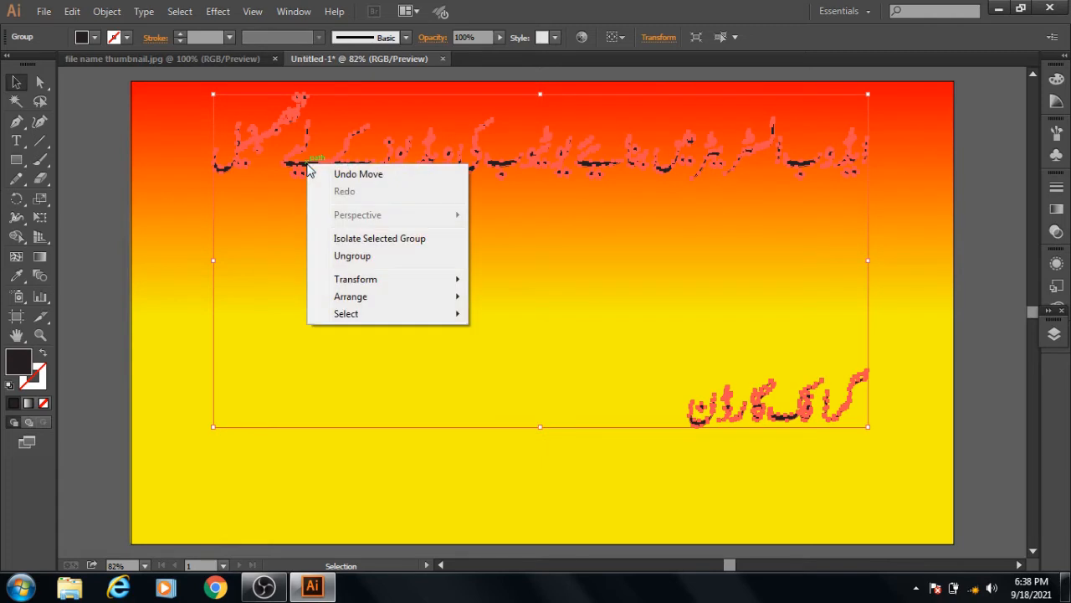
pyautogui.click(339, 256)
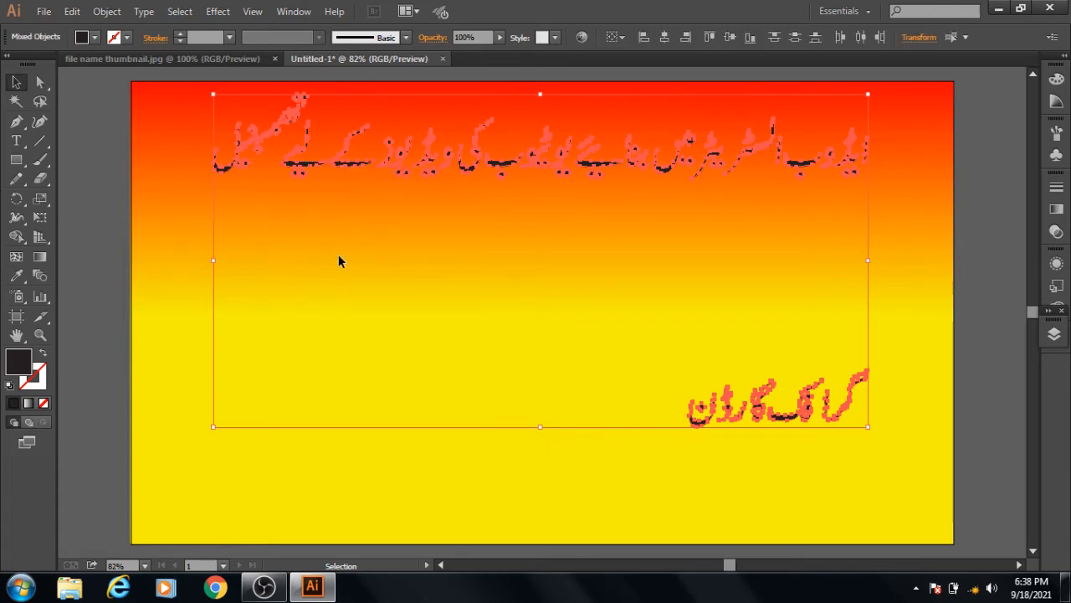
pyautogui.click(97, 126)
pyautogui.click(219, 167)
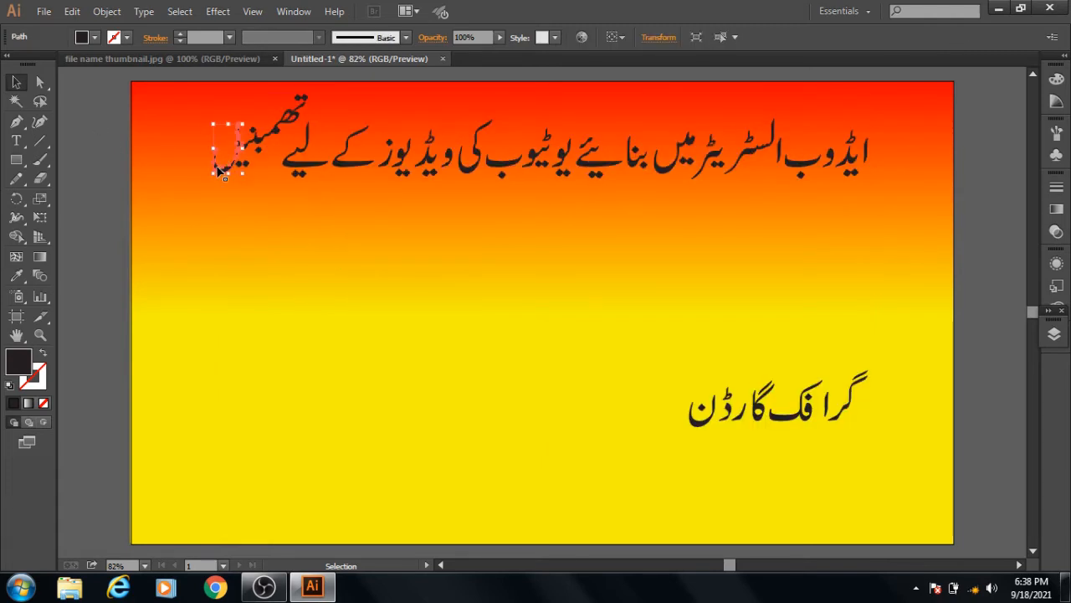
pyautogui.click(94, 135)
# Select all pieces of the upper Urdu title line and group them, leaving out the lower text
pyautogui.moveTo(186, 88); pyautogui.dragTo(449, 207)
pyautogui.moveTo(450, 207); pyautogui.dragTo(938, 241)
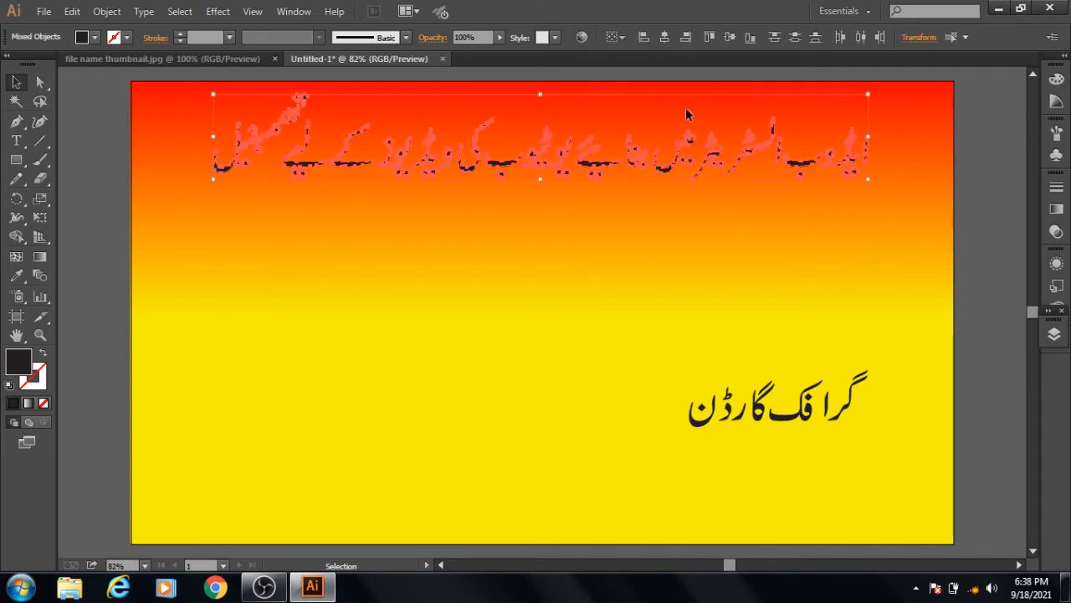
pyautogui.rightClick(668, 125)
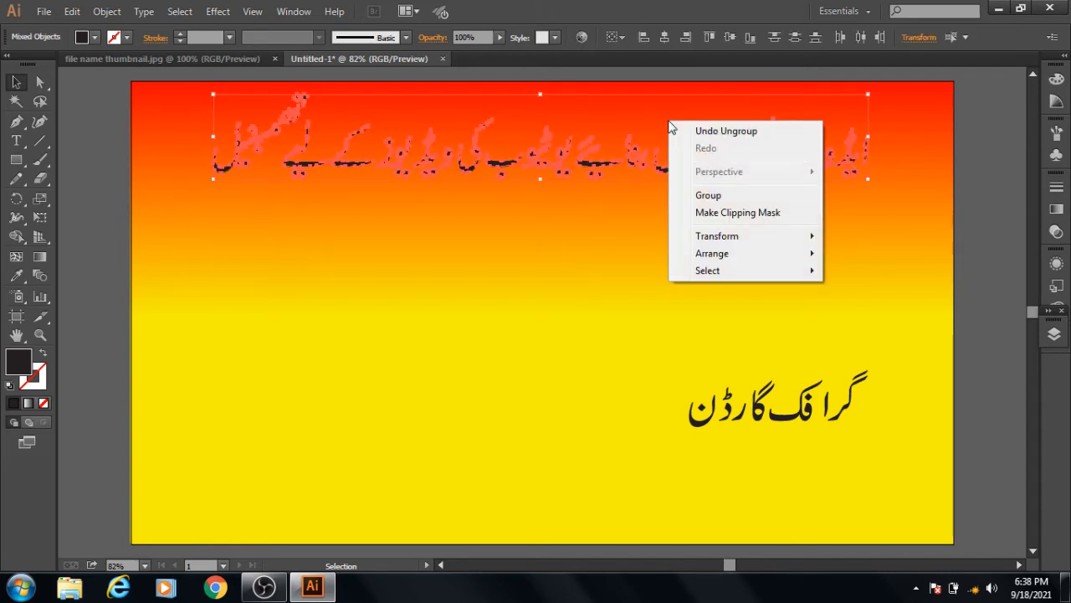
pyautogui.click(706, 197)
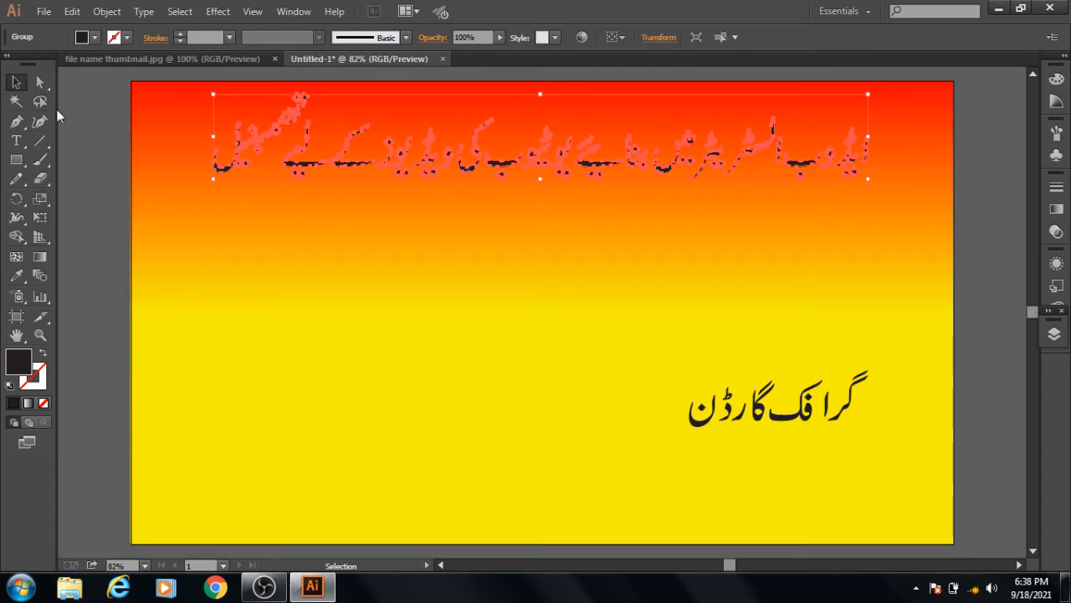
# Check the title colour in the reference thumbnail and fill the grouped Urdu title with green 4cfc03
pyautogui.click(138, 60)
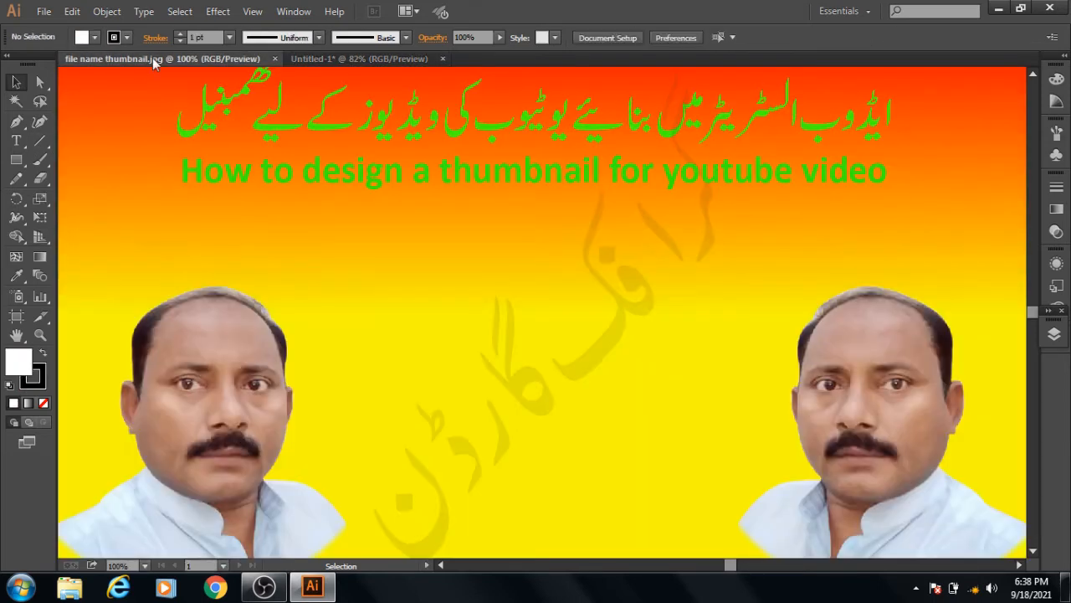
pyautogui.click(372, 57)
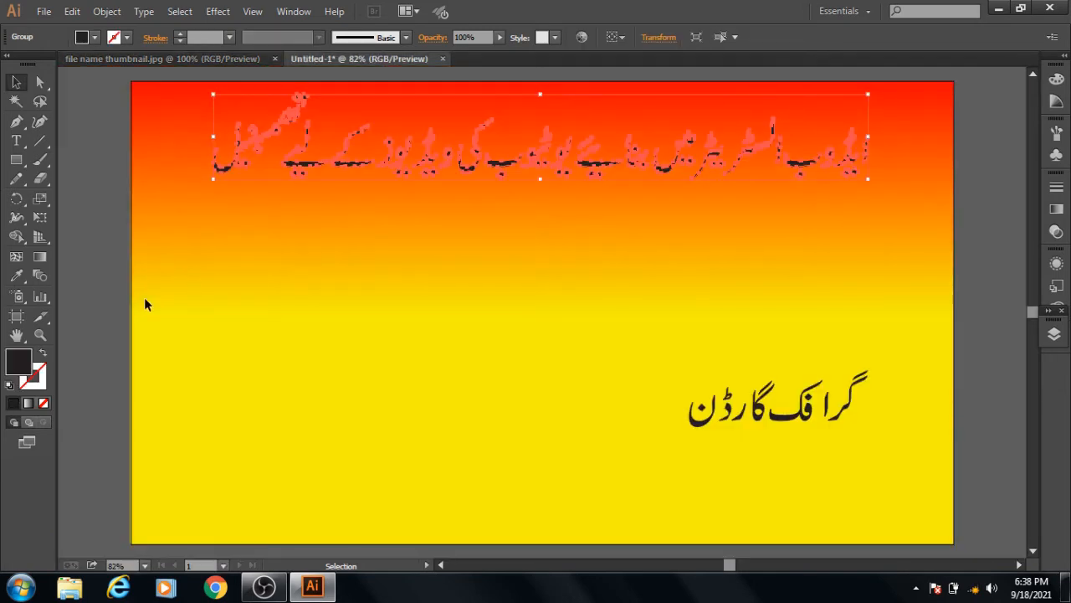
pyautogui.doubleClick(23, 367)
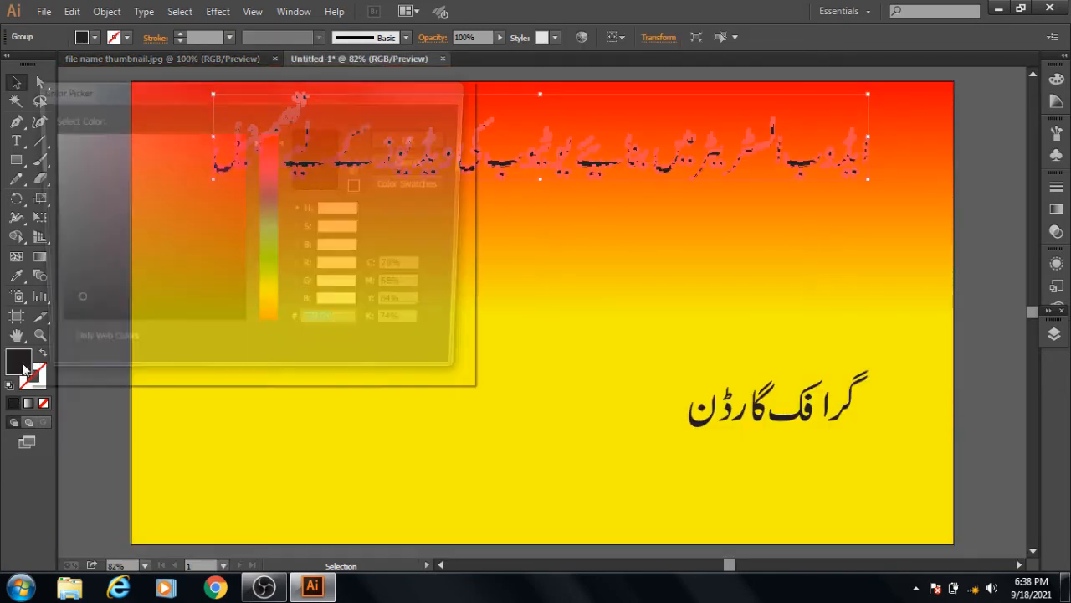
pyautogui.click(279, 277)
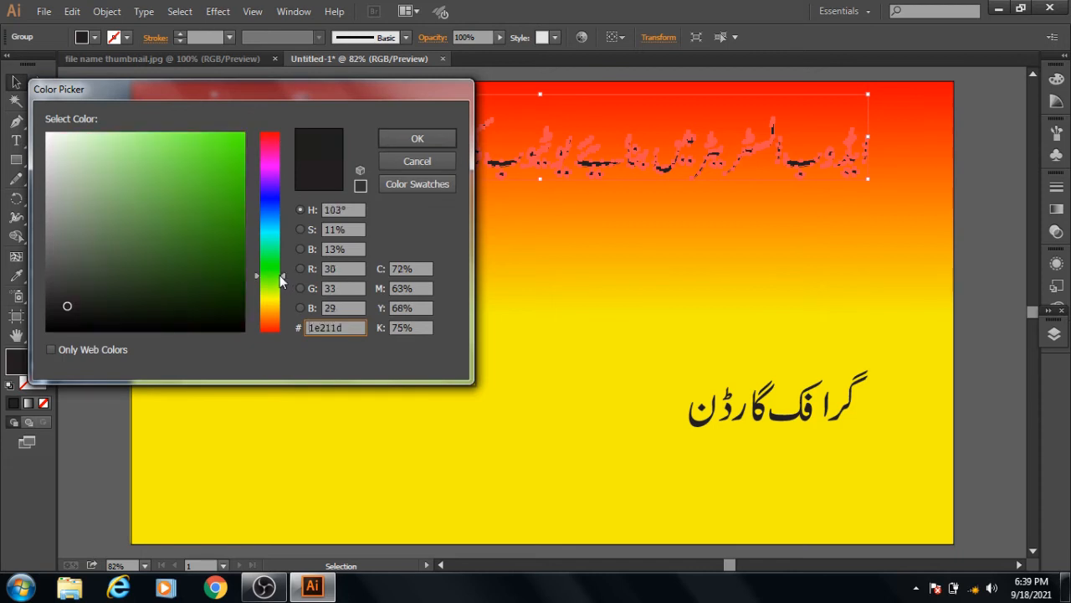
pyautogui.click(243, 134)
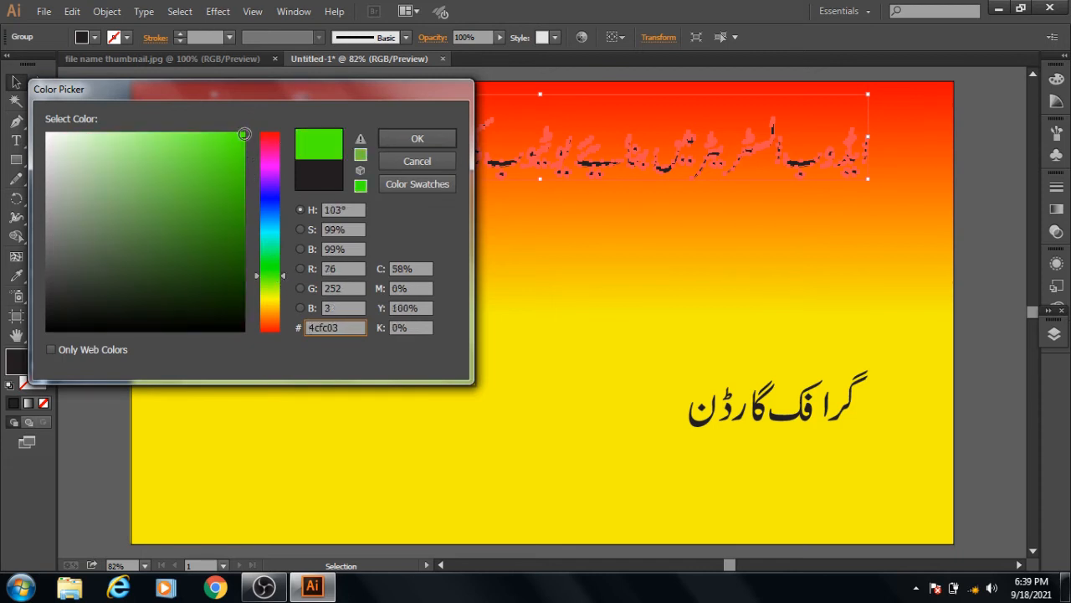
pyautogui.click(386, 133)
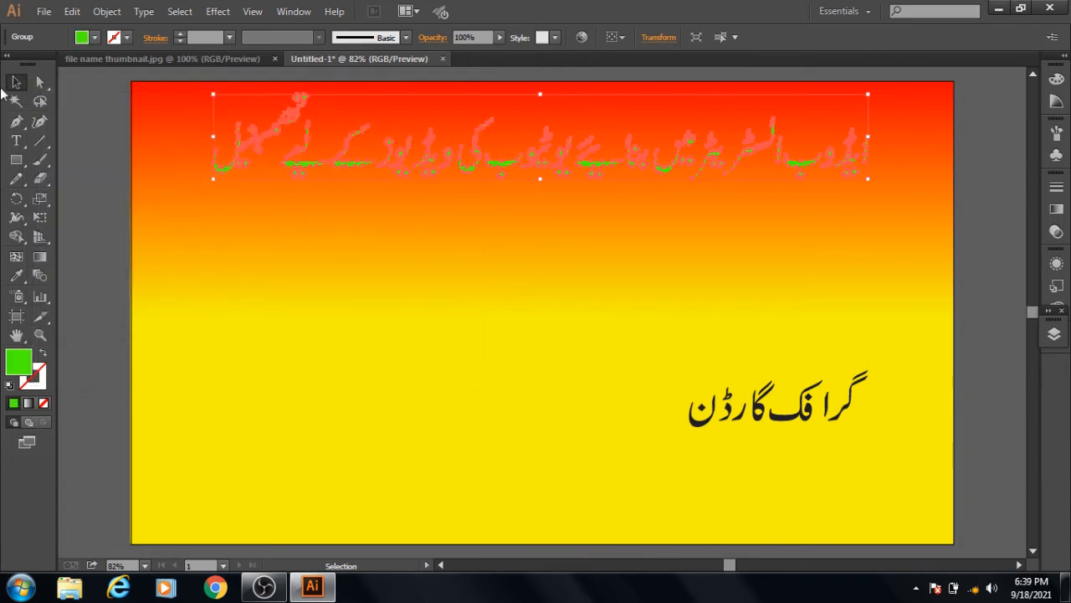
pyautogui.click(88, 162)
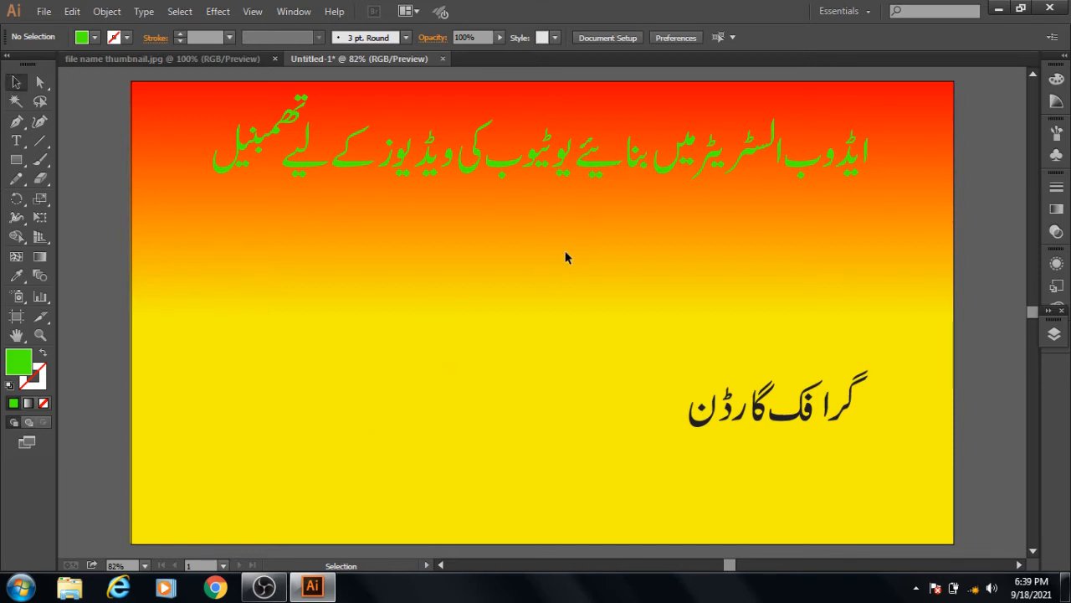
# Move all pieces of the lower black Urdu text to the middle of the artboard and group them
pyautogui.moveTo(671, 336); pyautogui.dragTo(881, 445)
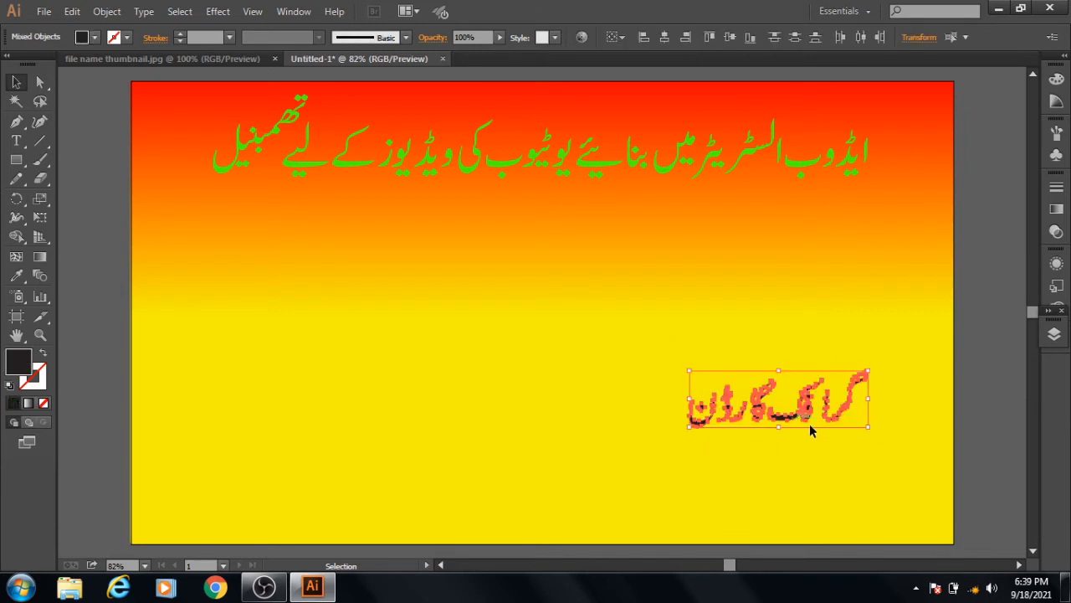
pyautogui.moveTo(791, 424); pyautogui.dragTo(528, 329)
pyautogui.rightClick(529, 331)
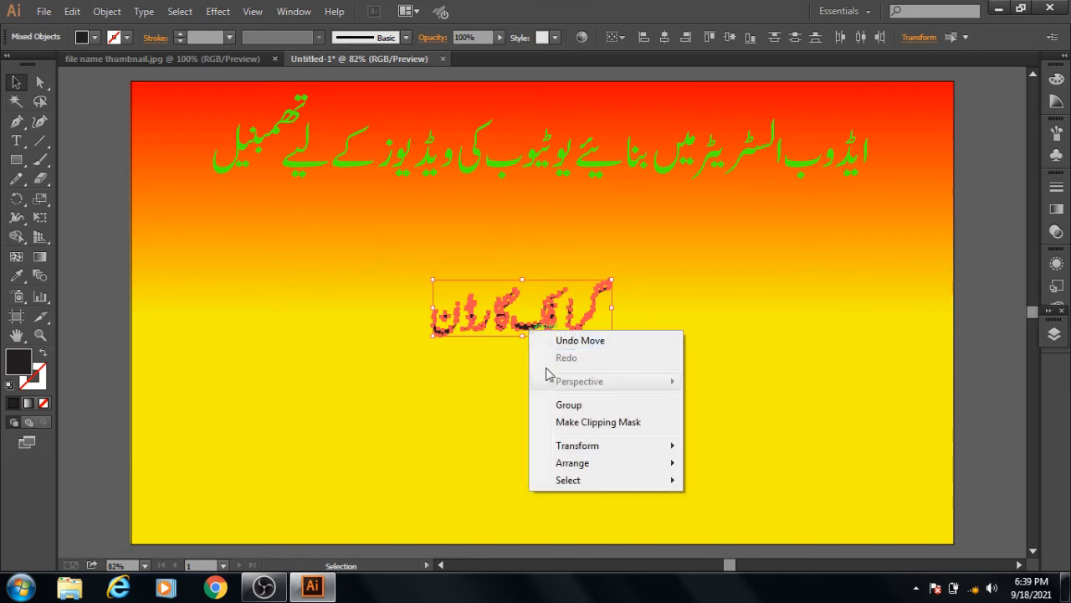
pyautogui.click(562, 404)
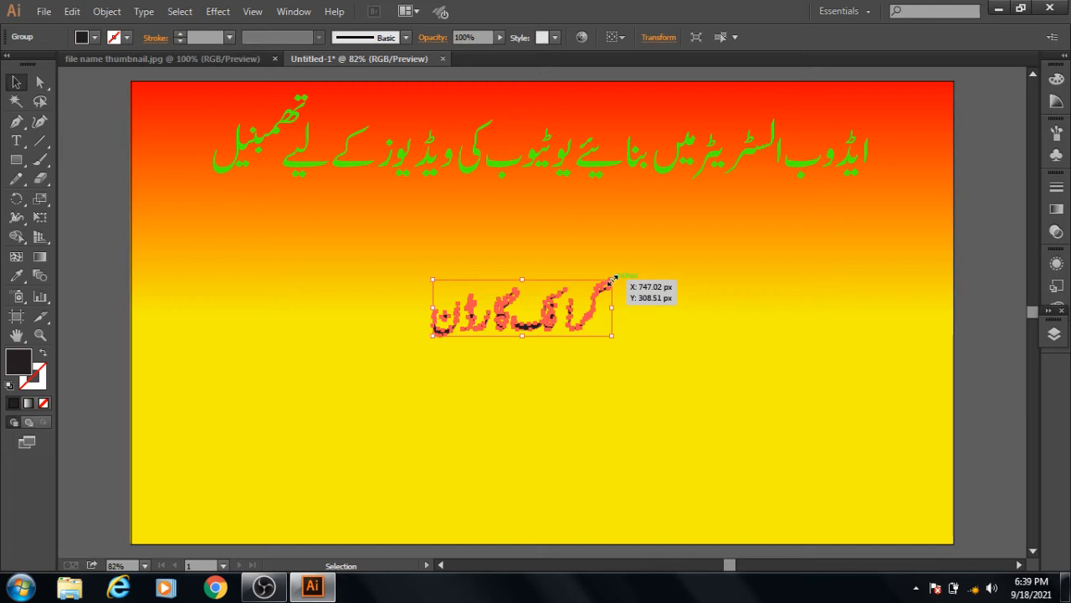
# Enlarge the grouped black Urdu text proportionally, rotate it about 45° counterclockwise across the artboard and nudge it slightly down and right
pyautogui.moveTo(612, 278); pyautogui.dragTo(861, 232)
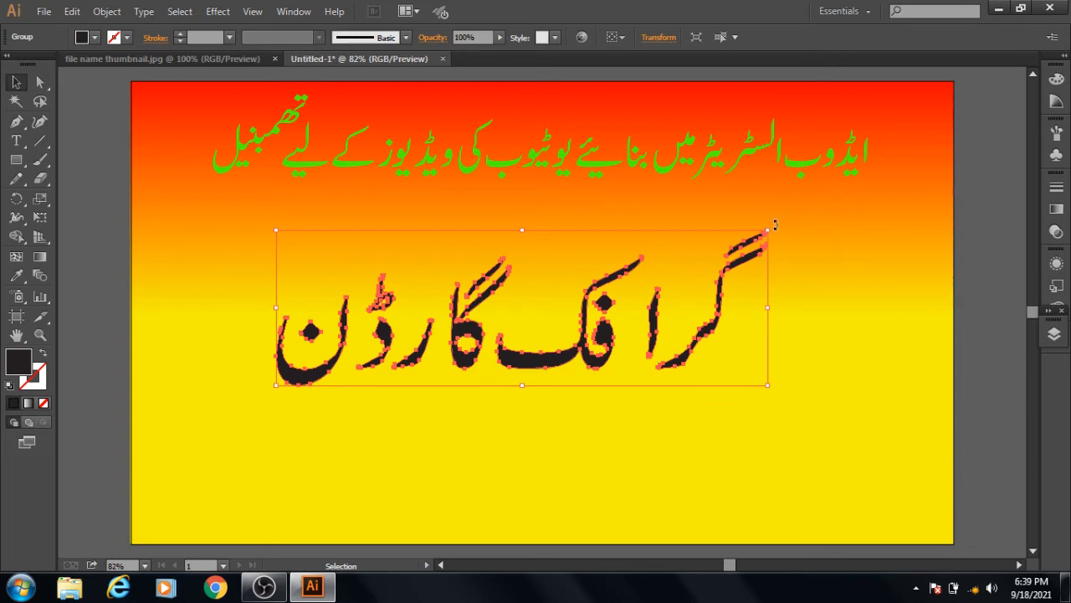
pyautogui.moveTo(775, 224); pyautogui.dragTo(717, 110)
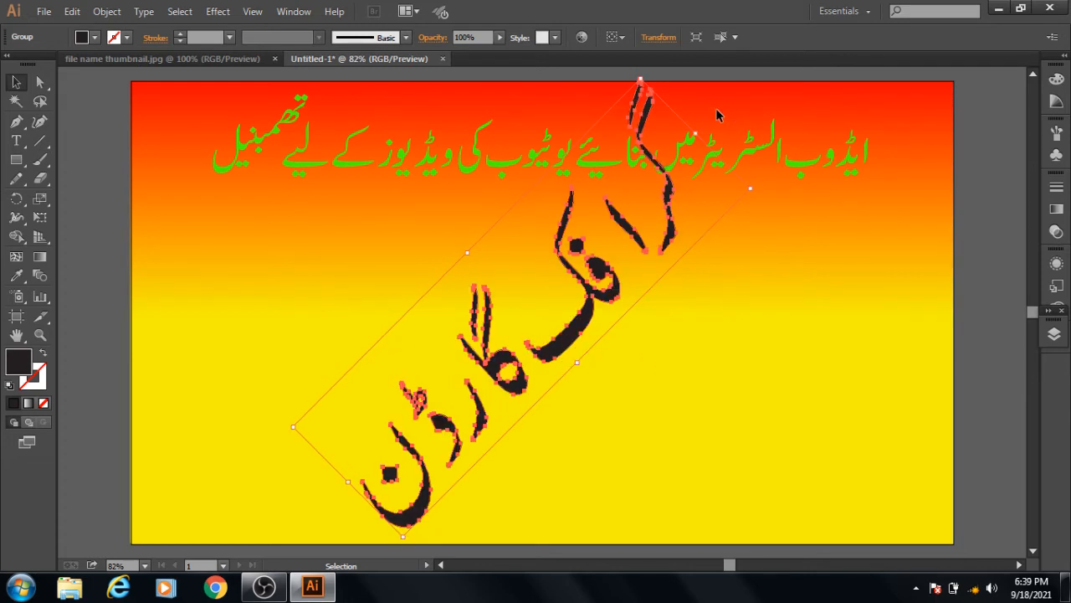
pyautogui.hotkey('shift', 'Down')
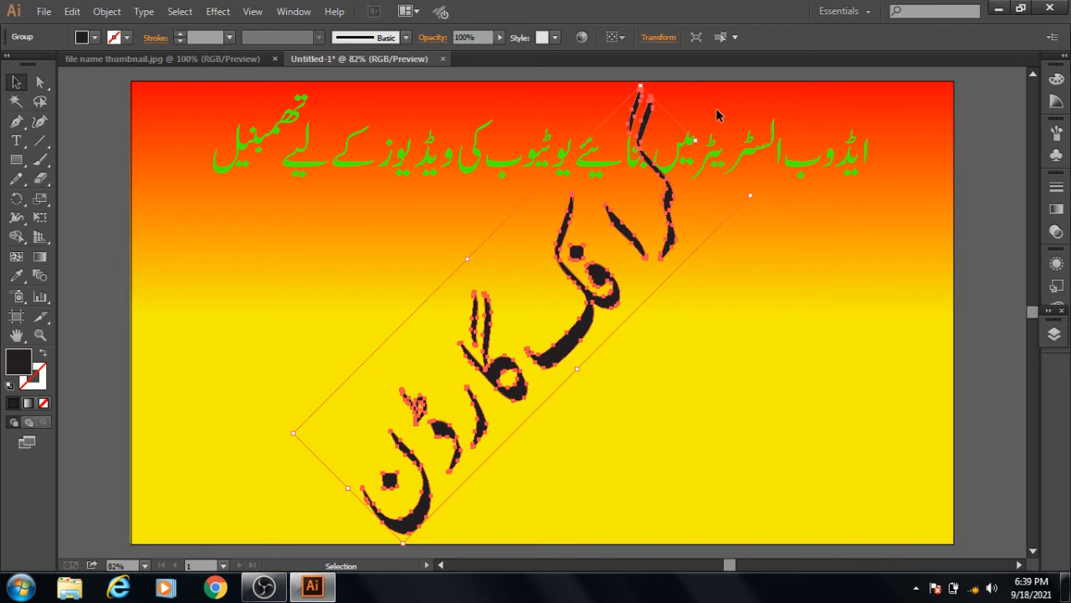
pyautogui.press('shift')
pyautogui.hotkey('shift', 'Right')
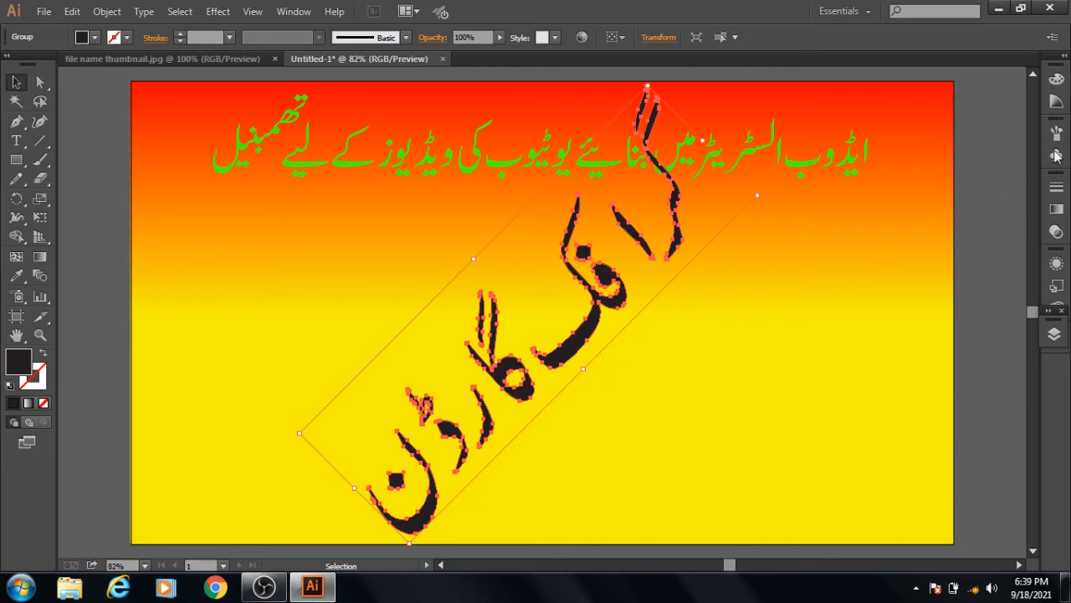
# Set the diagonal Urdu text's opacity to 10% as a watermark and deselect it
pyautogui.click(1057, 232)
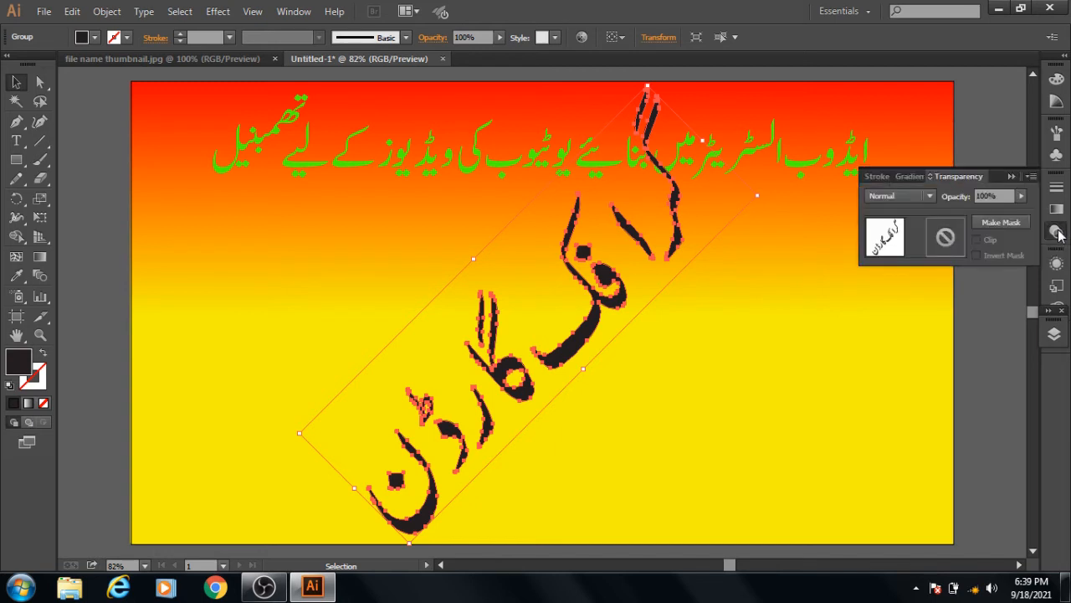
pyautogui.click(1023, 198)
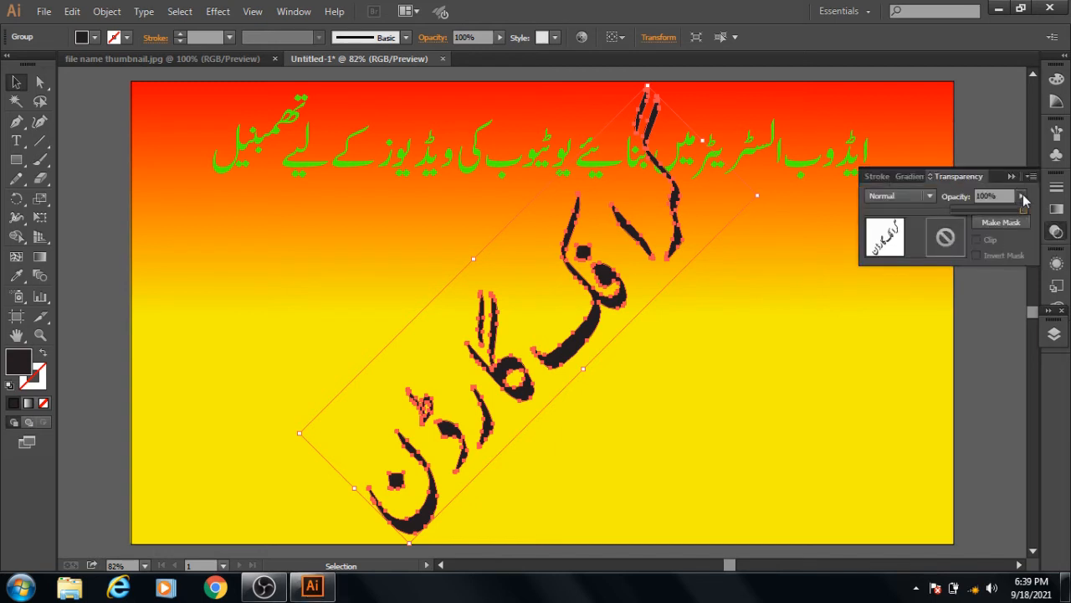
pyautogui.moveTo(1021, 209); pyautogui.dragTo(961, 211)
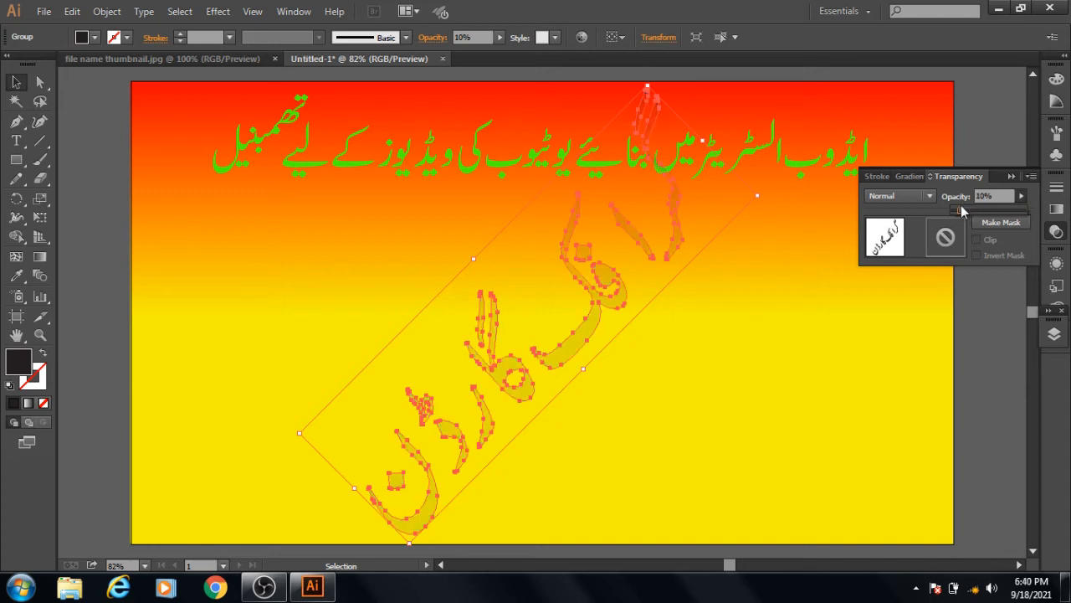
pyautogui.click(1057, 236)
pyautogui.click(747, 352)
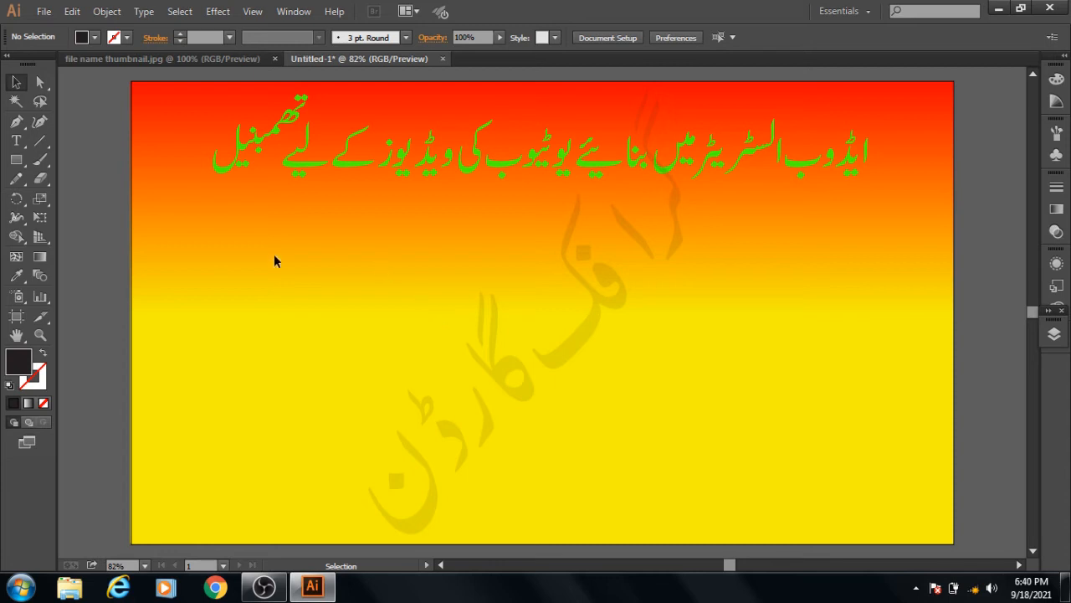
# Check the reference and place the cut-out portrait PNG from the my work folder against the artboard's right edge, about 382 x 387 px
pyautogui.click(168, 60)
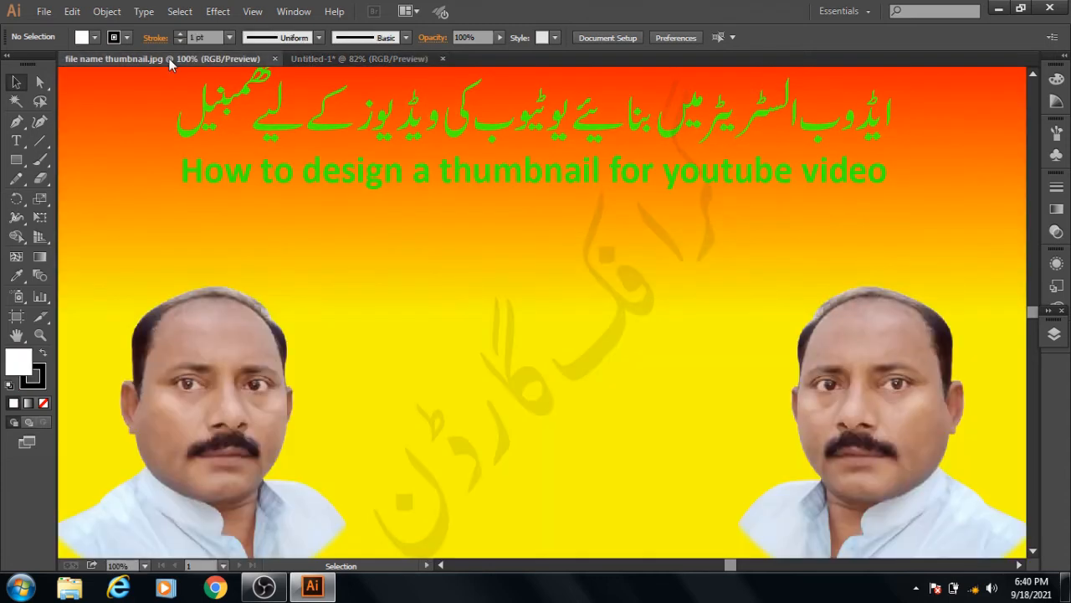
pyautogui.click(352, 61)
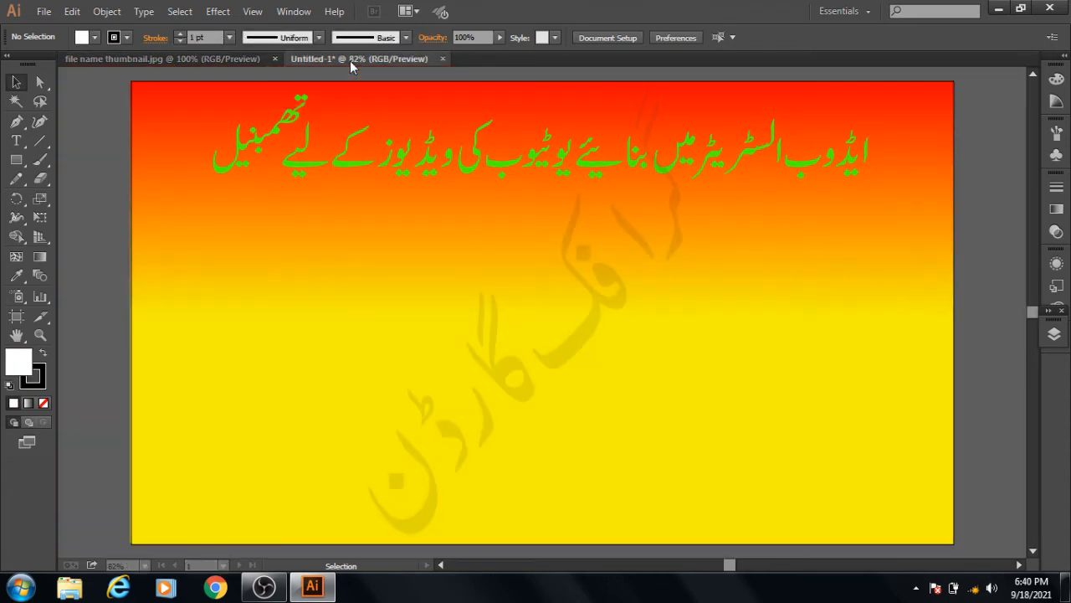
pyautogui.click(43, 13)
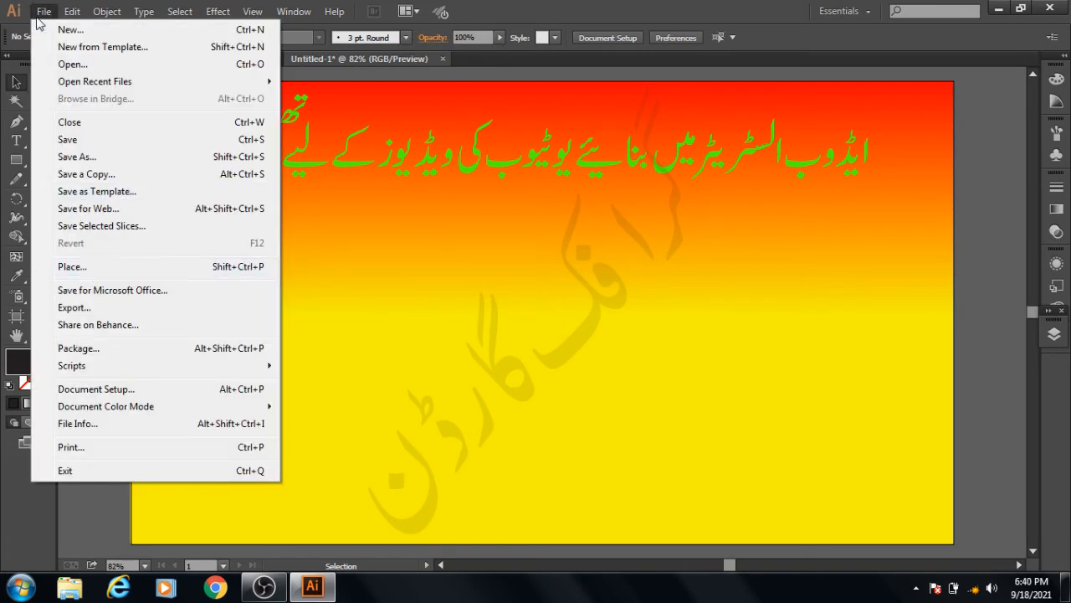
pyautogui.click(89, 274)
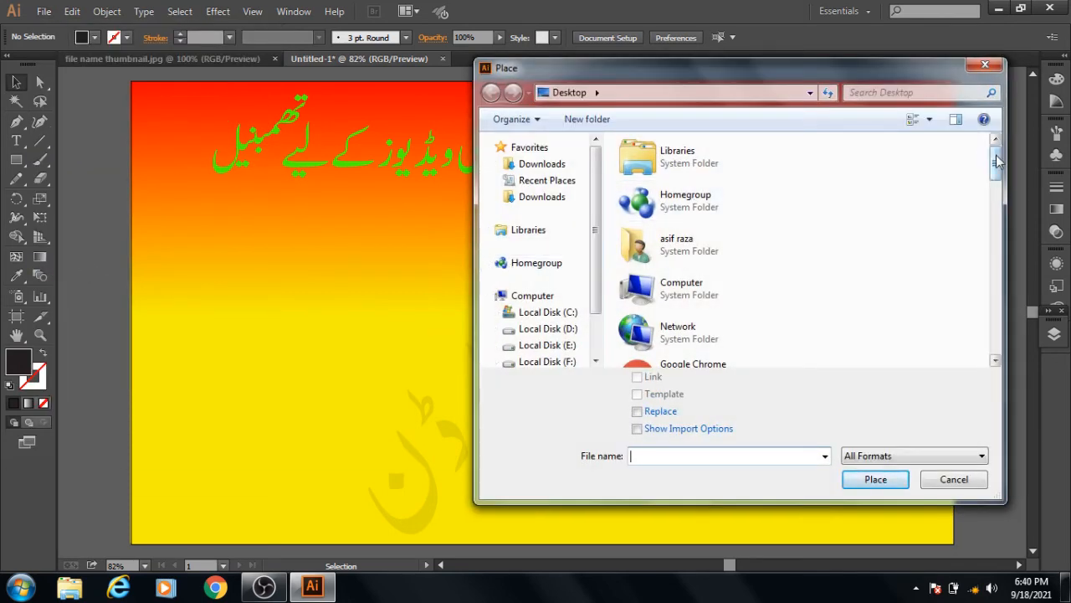
pyautogui.moveTo(995, 164); pyautogui.dragTo(1002, 233)
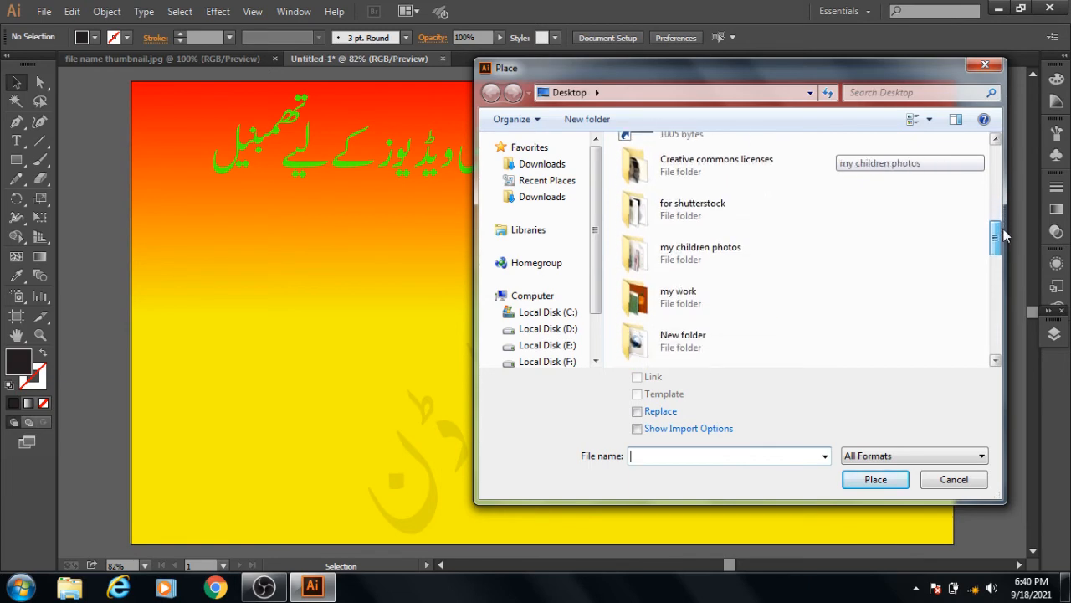
pyautogui.click(717, 301)
pyautogui.doubleClick(717, 301)
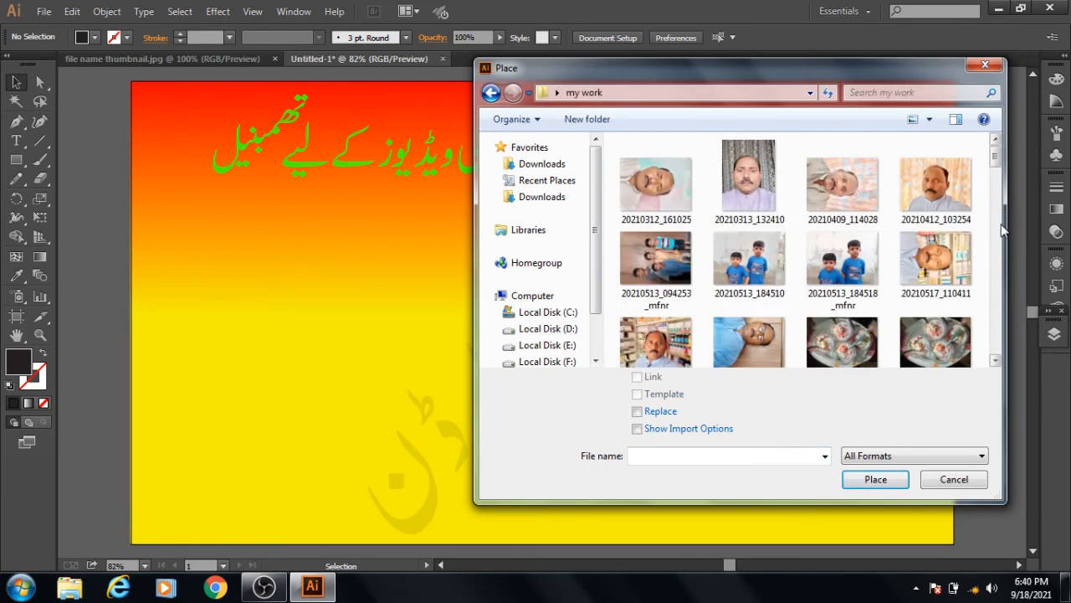
pyautogui.moveTo(999, 159); pyautogui.dragTo(995, 193)
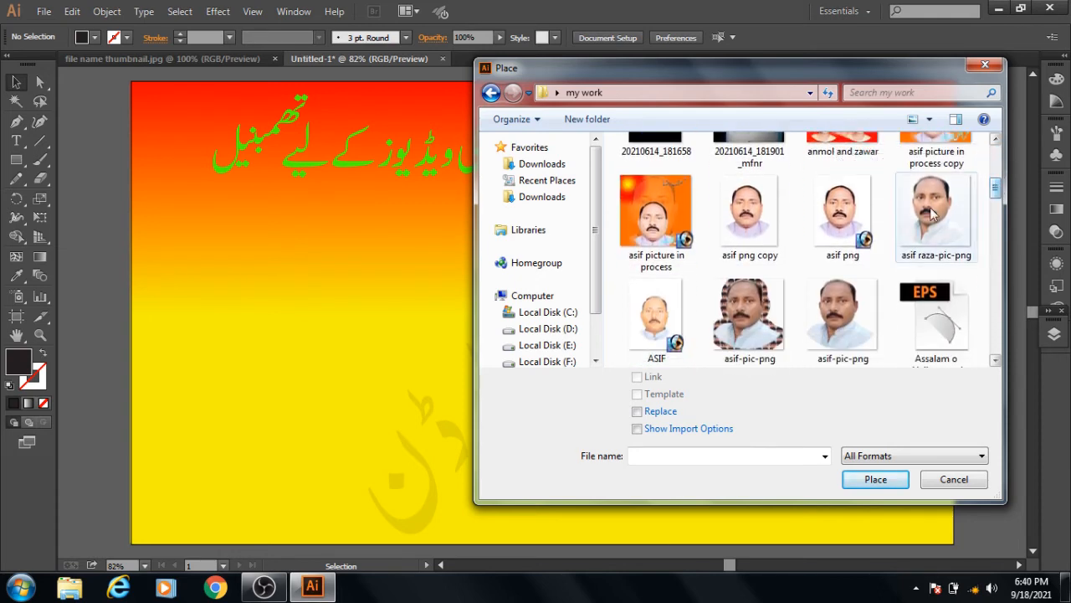
pyautogui.doubleClick(921, 222)
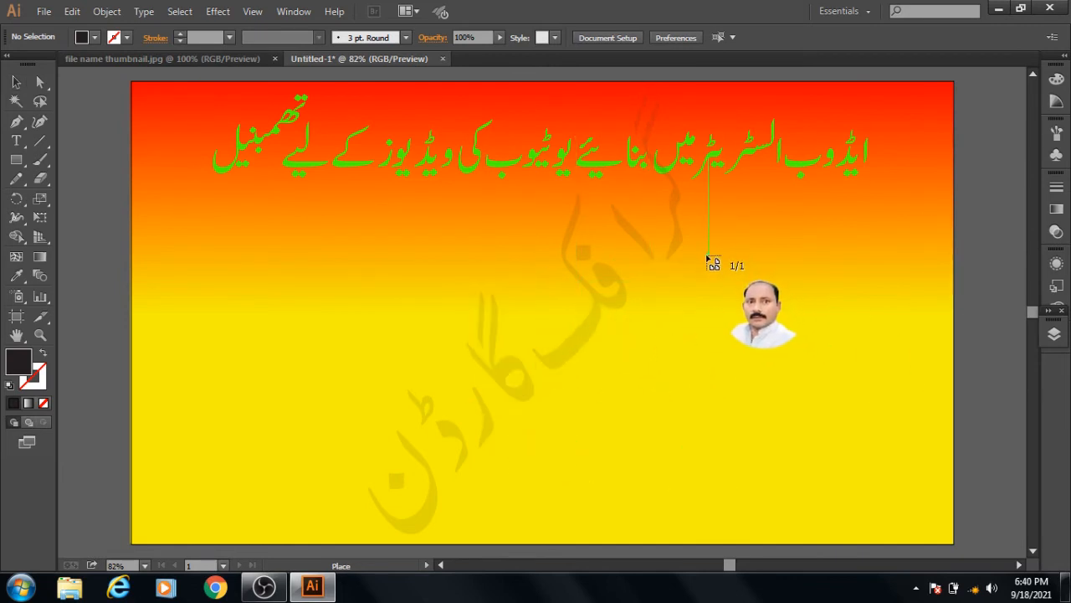
pyautogui.moveTo(710, 255); pyautogui.dragTo(955, 517)
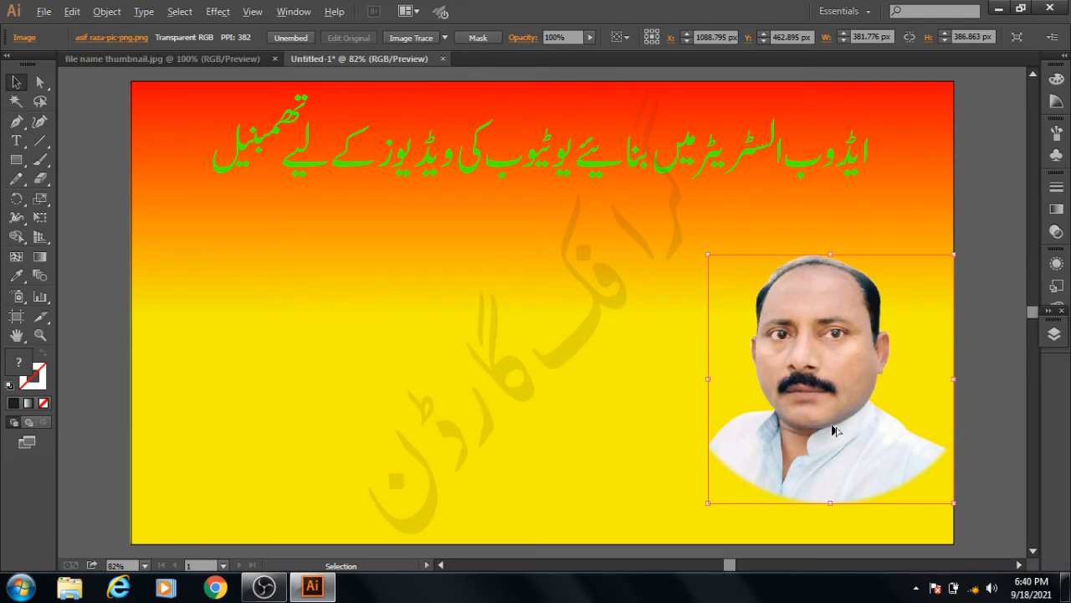
# Duplicate the portrait horizontally to the artboard's left edge at the same height and deselect it
pyautogui.moveTo(832, 423); pyautogui.dragTo(277, 423)
pyautogui.moveTo(264, 424); pyautogui.dragTo(257, 426)
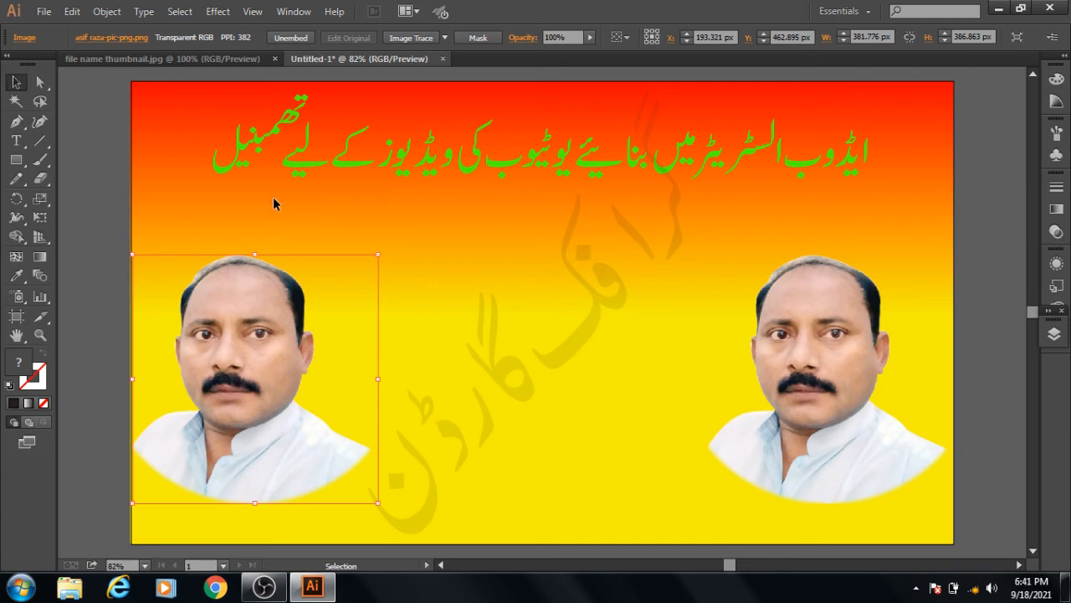
pyautogui.click(100, 206)
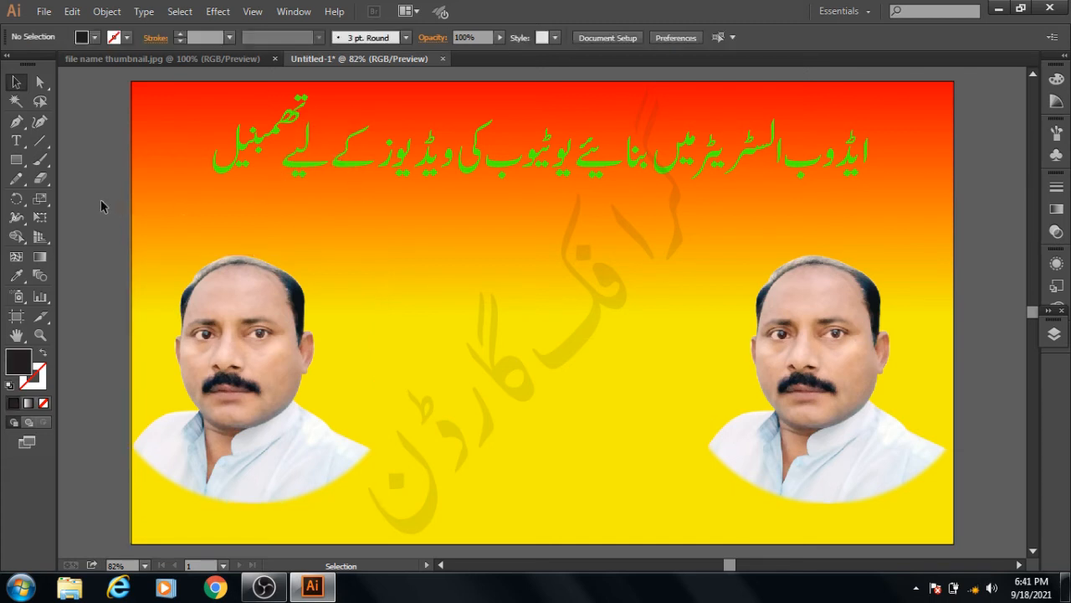
# Check the reference's English title and start a text line below the Urdu title in Calibri Bold at 48 pt
pyautogui.click(128, 59)
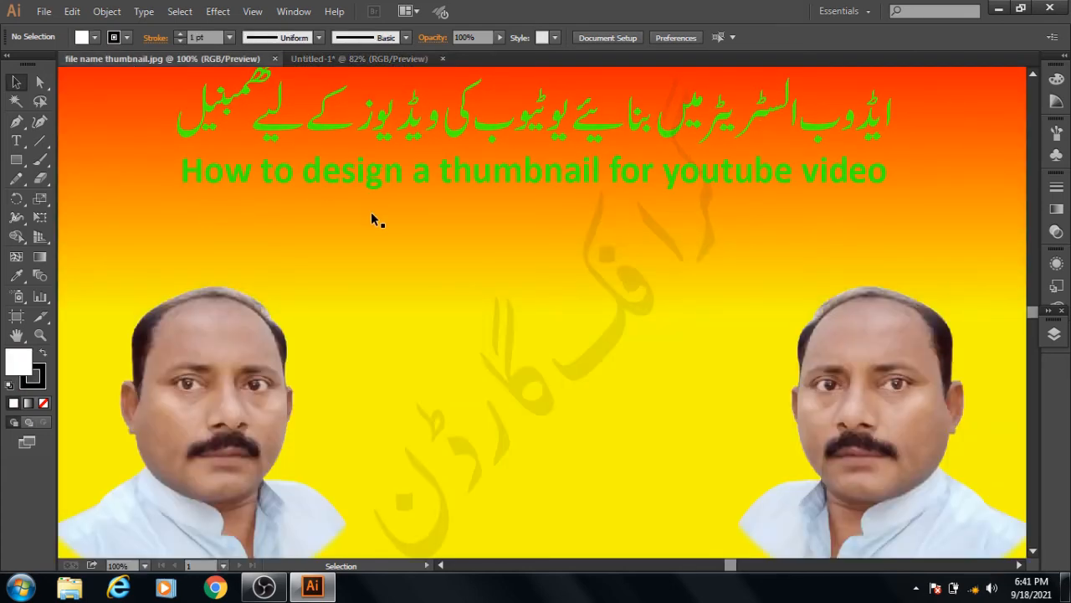
pyautogui.click(339, 58)
pyautogui.click(17, 142)
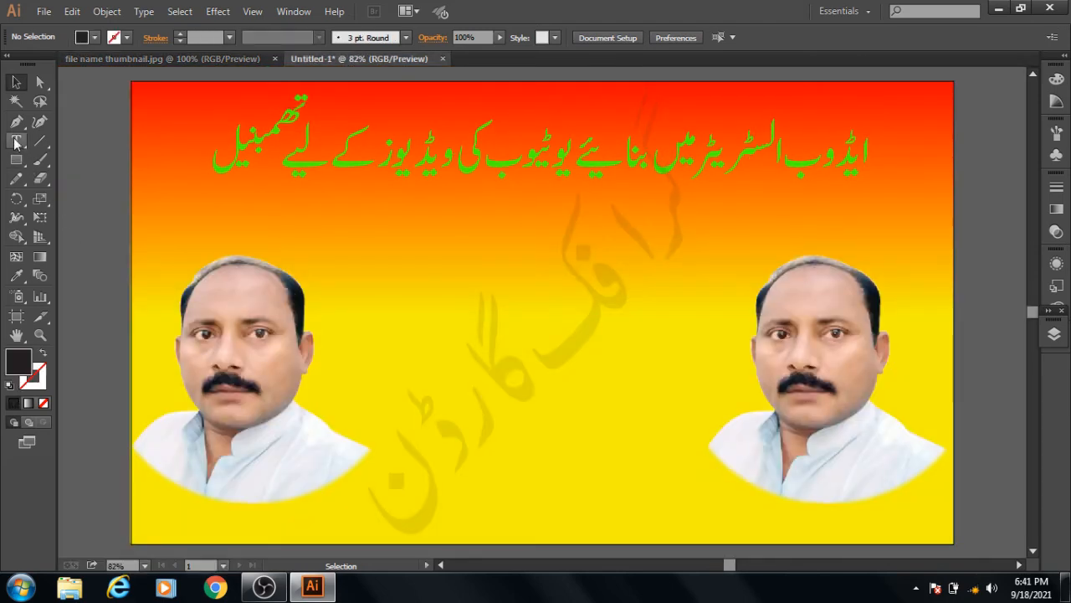
pyautogui.moveTo(17, 144); pyautogui.dragTo(66, 141)
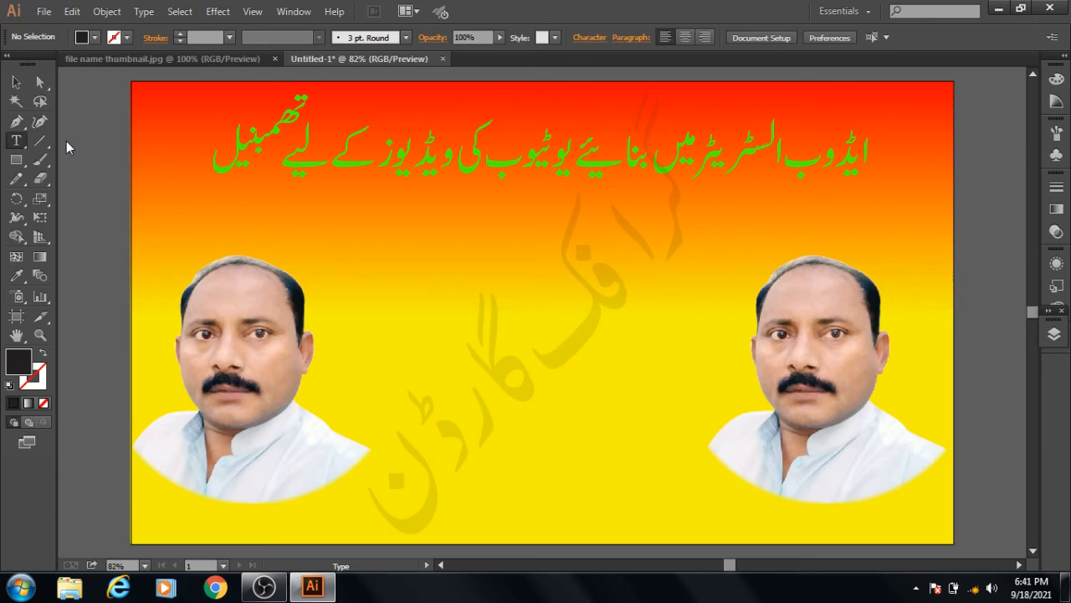
pyautogui.click(231, 211)
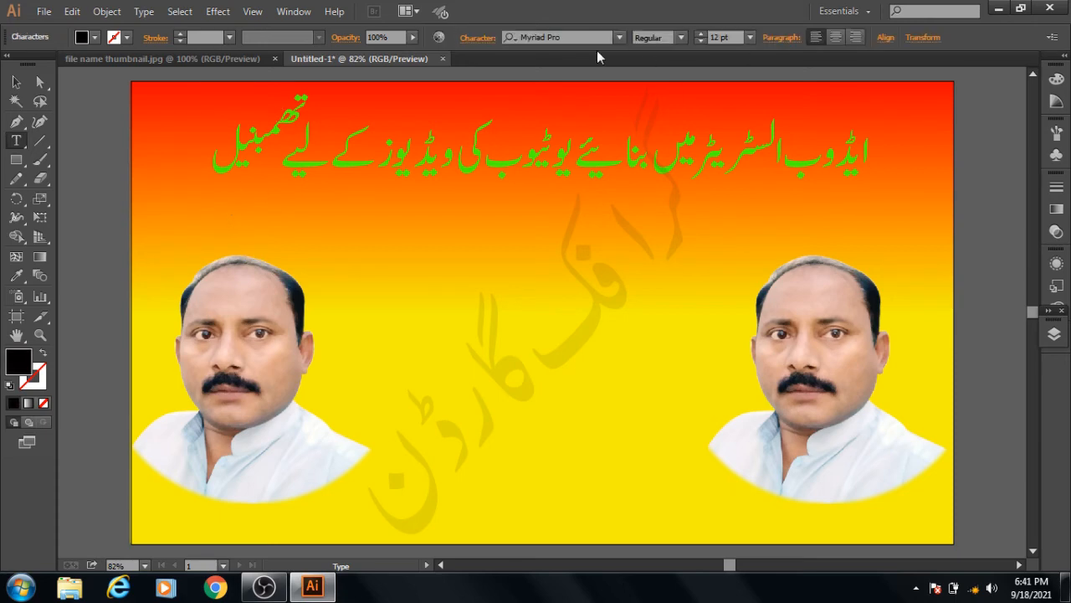
pyautogui.click(619, 37)
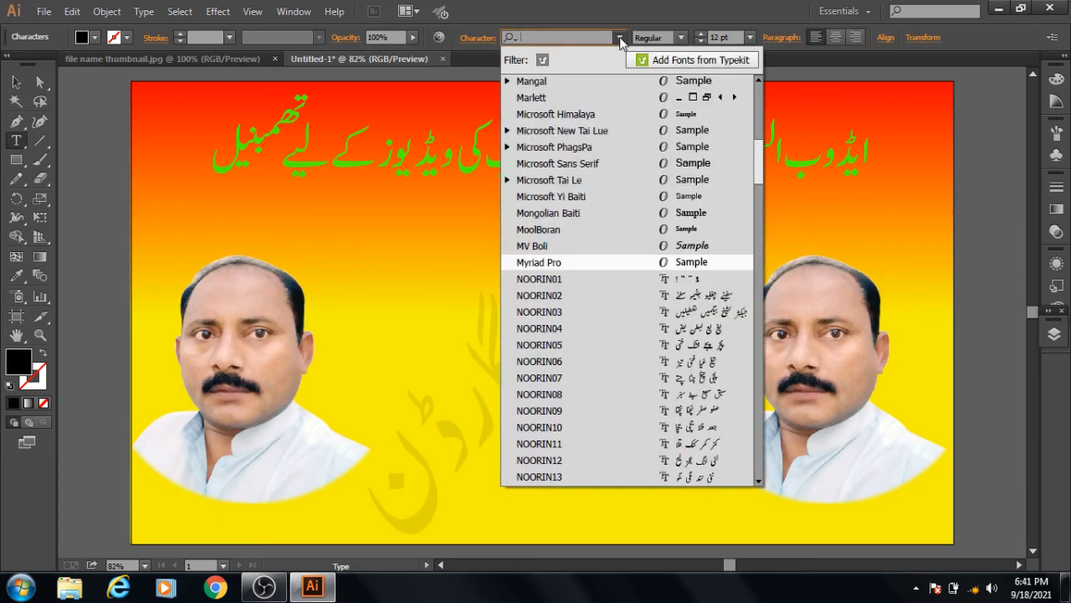
pyautogui.moveTo(760, 174); pyautogui.dragTo(762, 98)
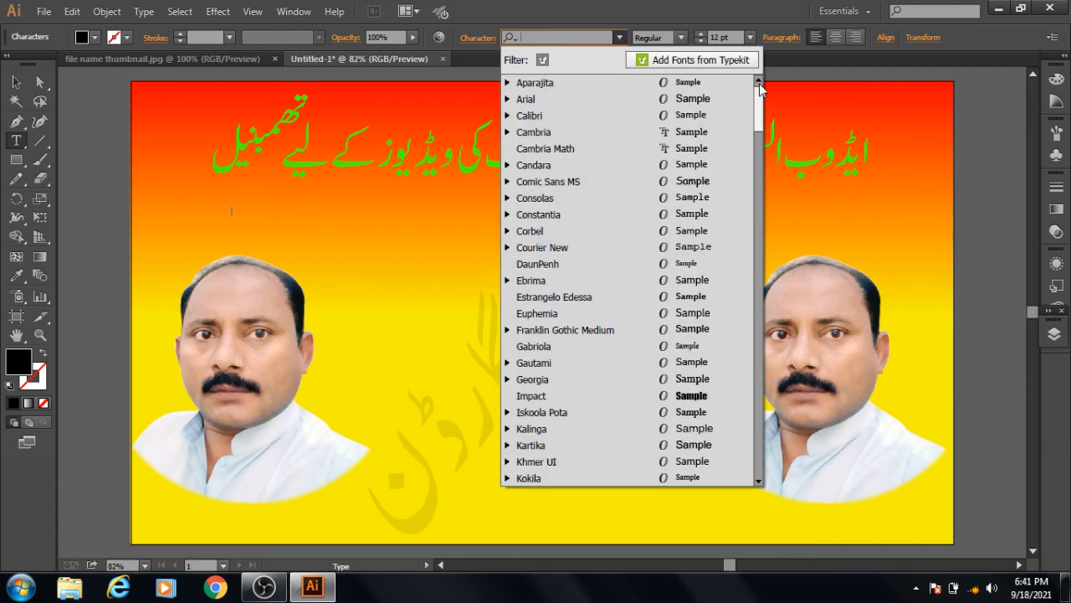
pyautogui.click(559, 116)
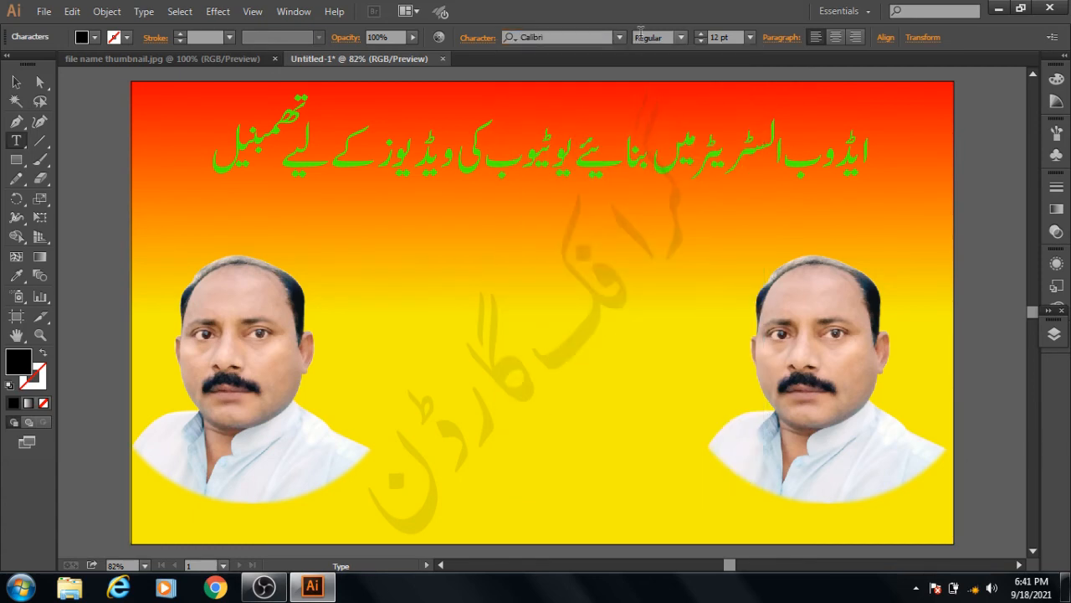
pyautogui.click(680, 37)
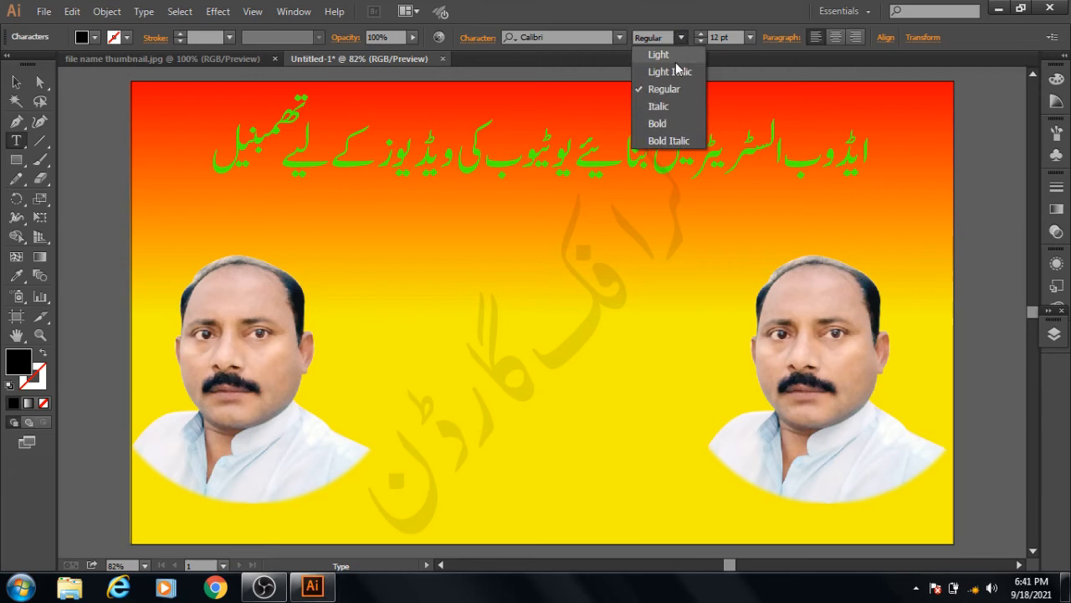
pyautogui.click(676, 125)
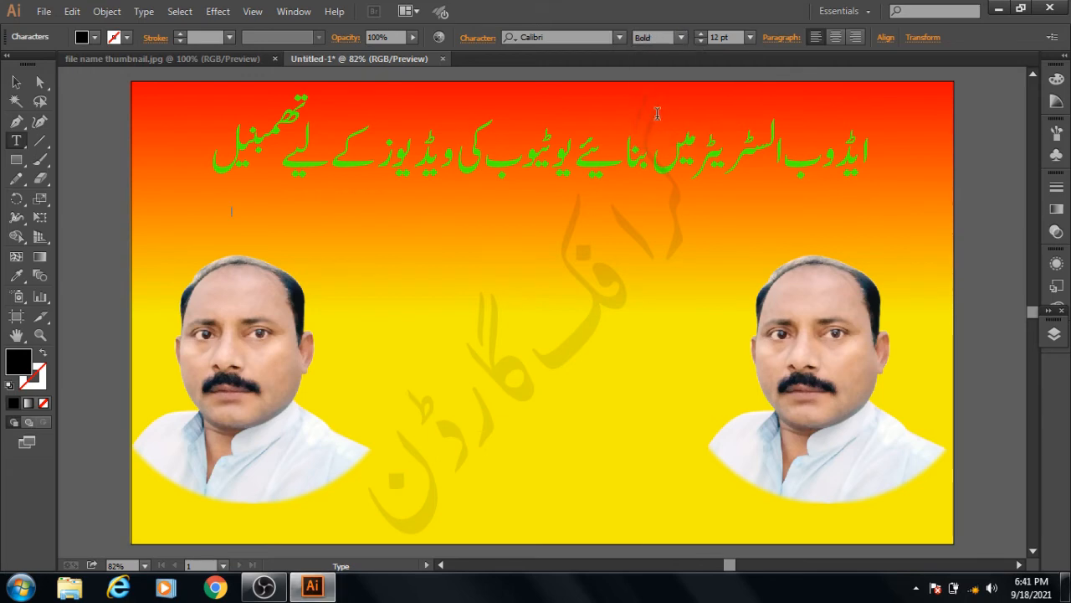
pyautogui.click(749, 37)
pyautogui.click(771, 282)
# Enter the English title "How to design a thumbnail for youtube video" in the started text line and finish text editing
pyautogui.write('H')
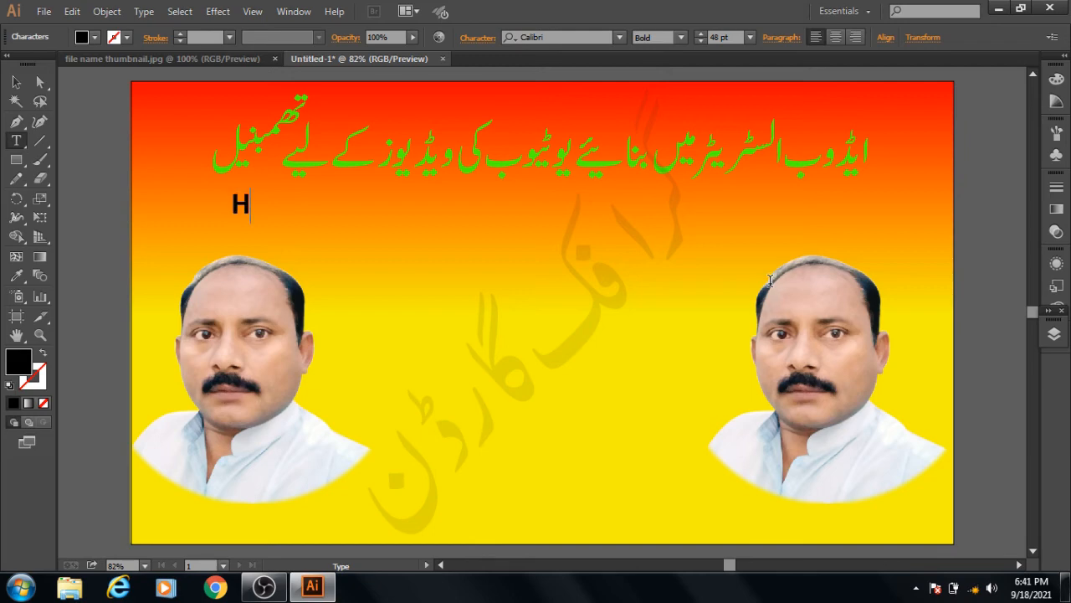
pyautogui.write('ow to desi')
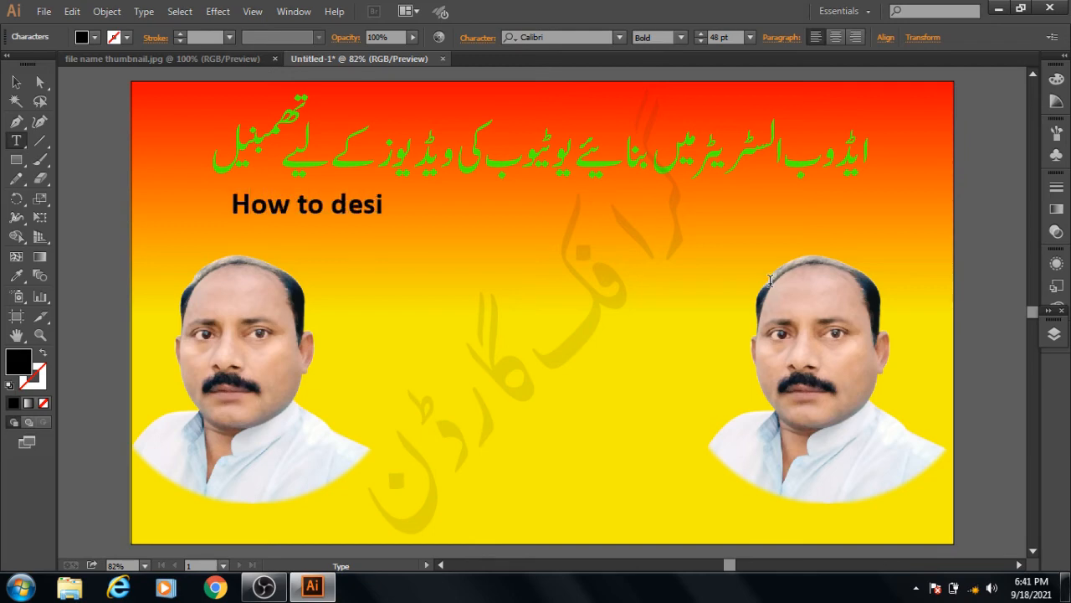
pyautogui.write('gn a thumb')
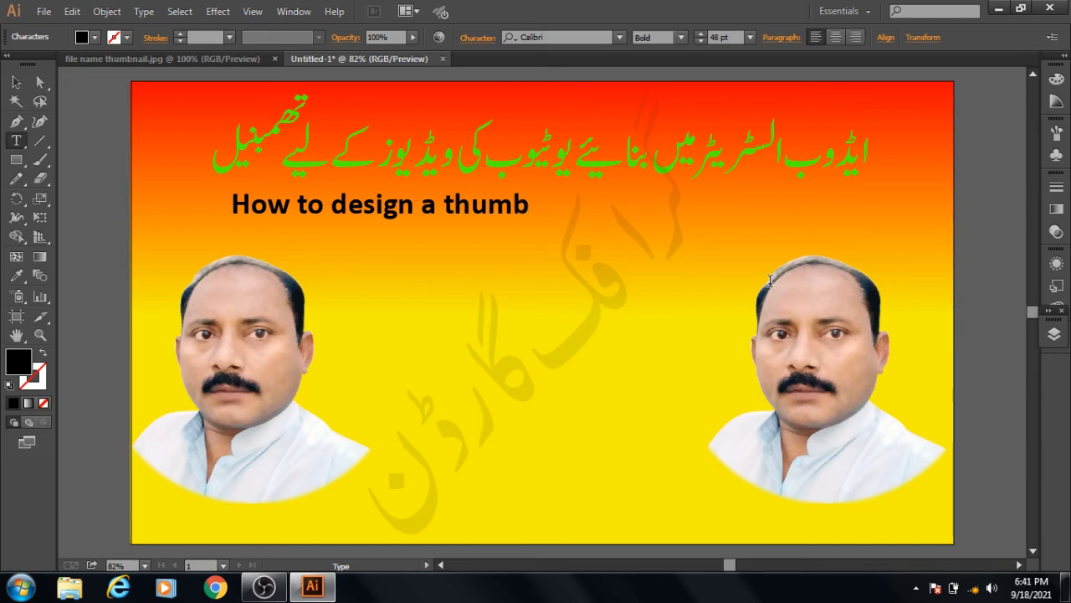
pyautogui.write('nail for')
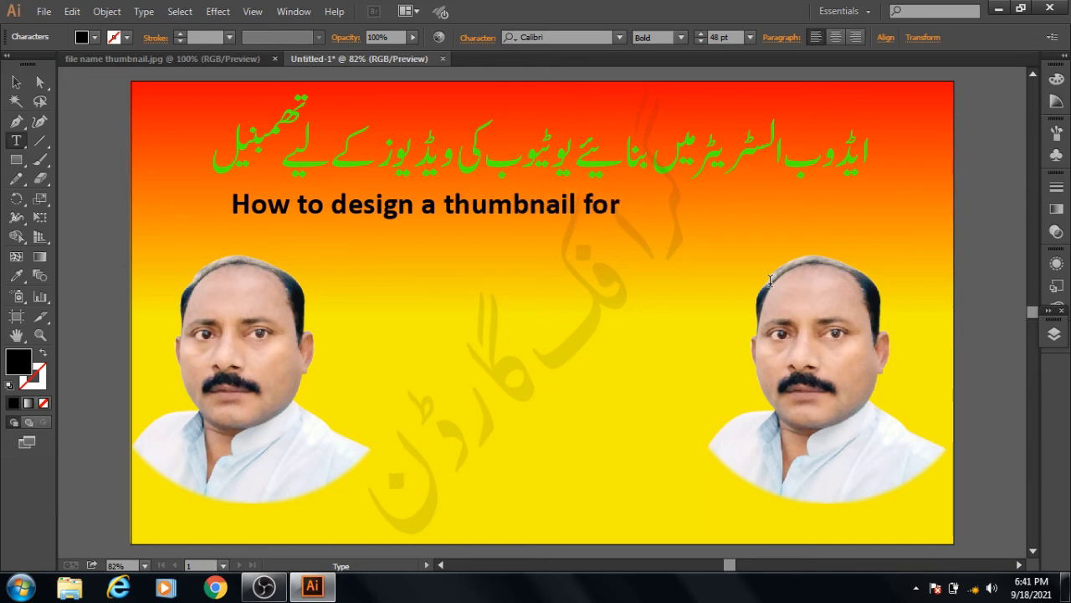
pyautogui.write(' youtu')
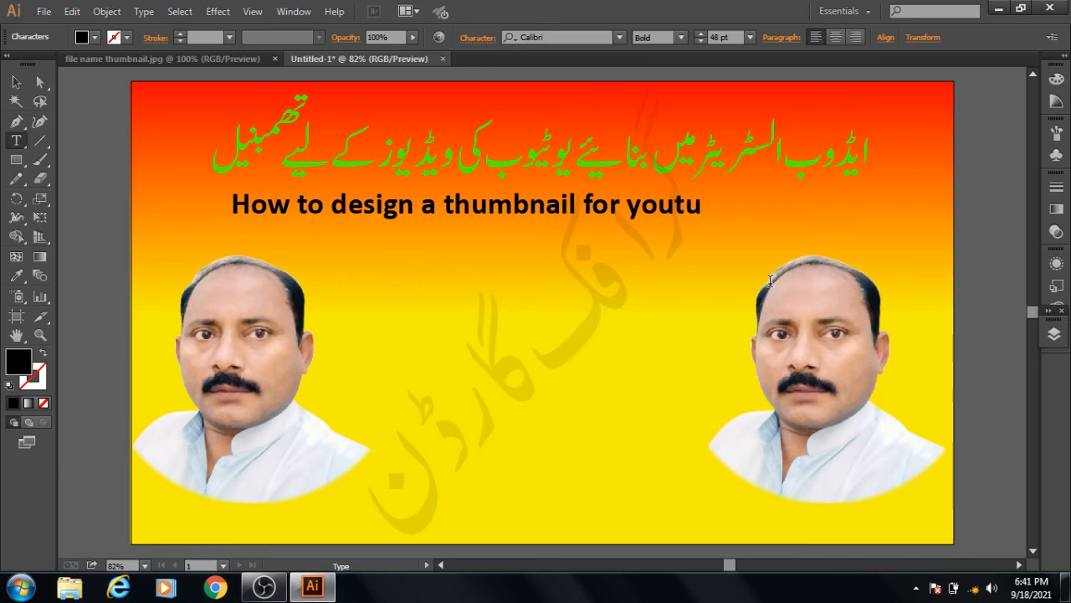
pyautogui.write('be vide o')
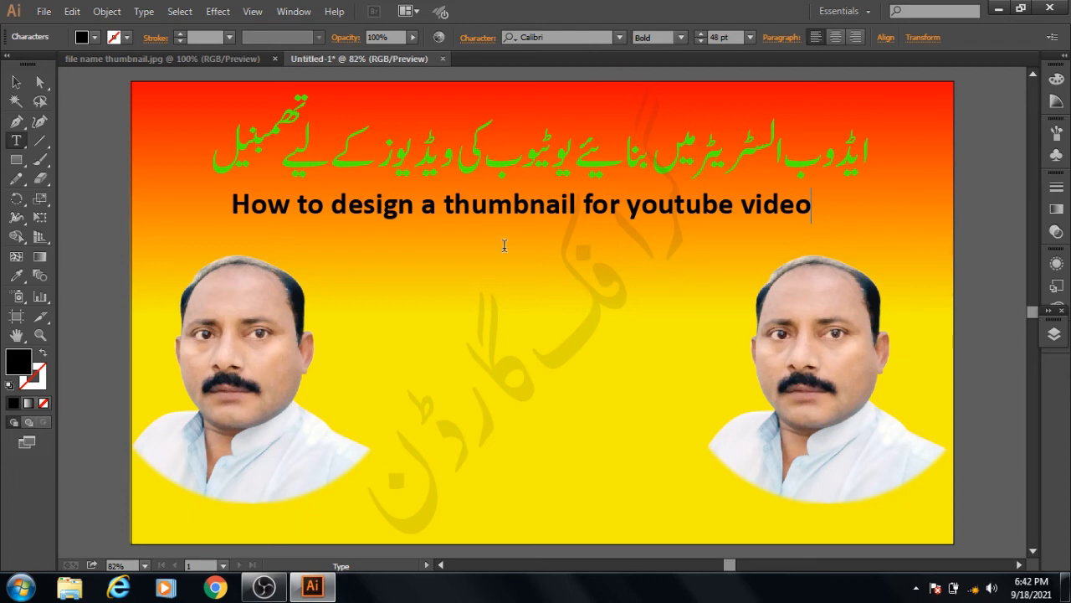
pyautogui.click(20, 82)
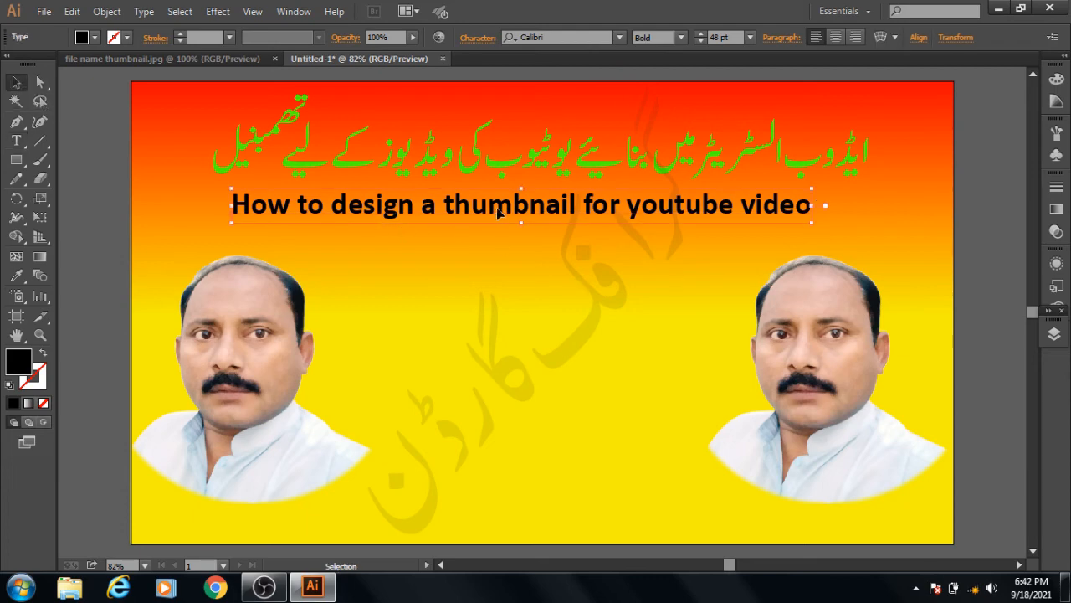
# Shift the English title slightly, centre it and the Urdu title horizontally on each other, and deselect them
pyautogui.moveTo(497, 211)
pyautogui.mouseDown()
pyautogui.moveTo(410, 213)
pyautogui.moveTo(508, 209)
pyautogui.moveTo(499, 207)
pyautogui.mouseUp()
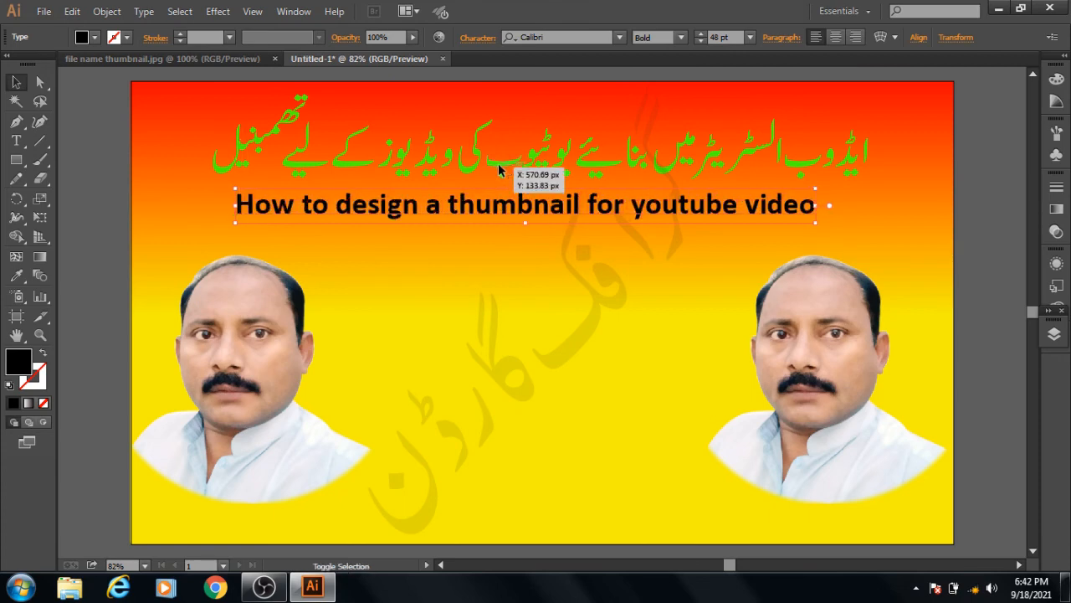
pyautogui.keyDown('shift'); pyautogui.click(499, 167); pyautogui.keyUp('shift')
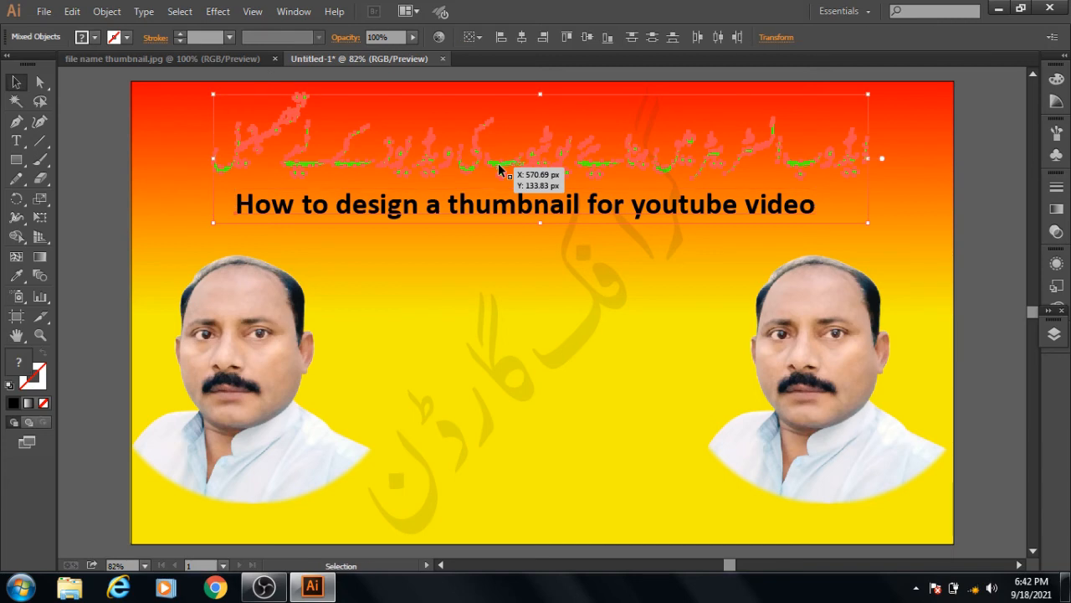
pyautogui.click(521, 37)
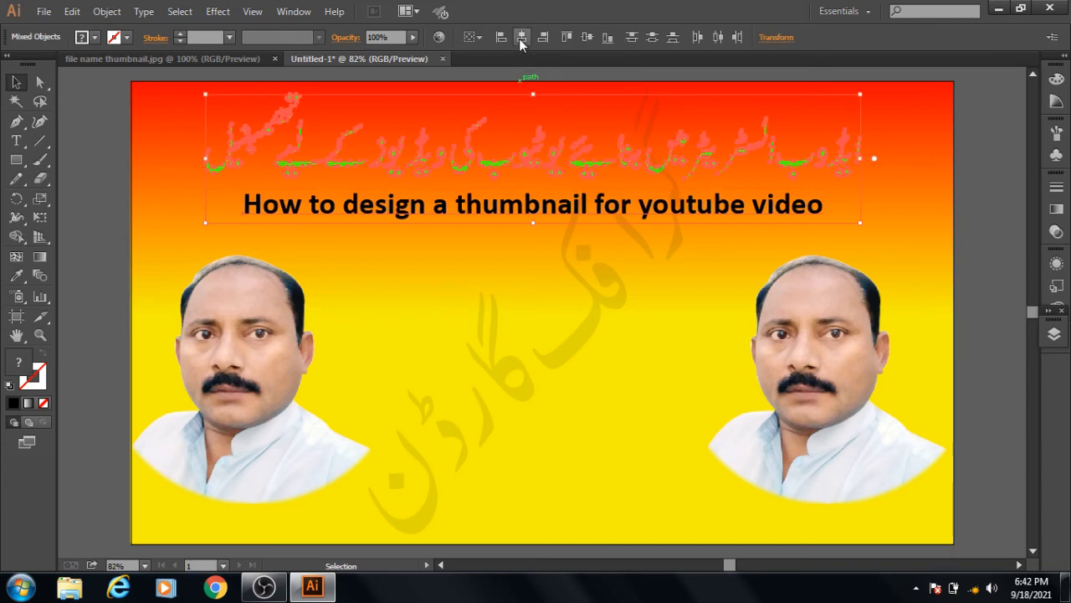
pyautogui.click(93, 181)
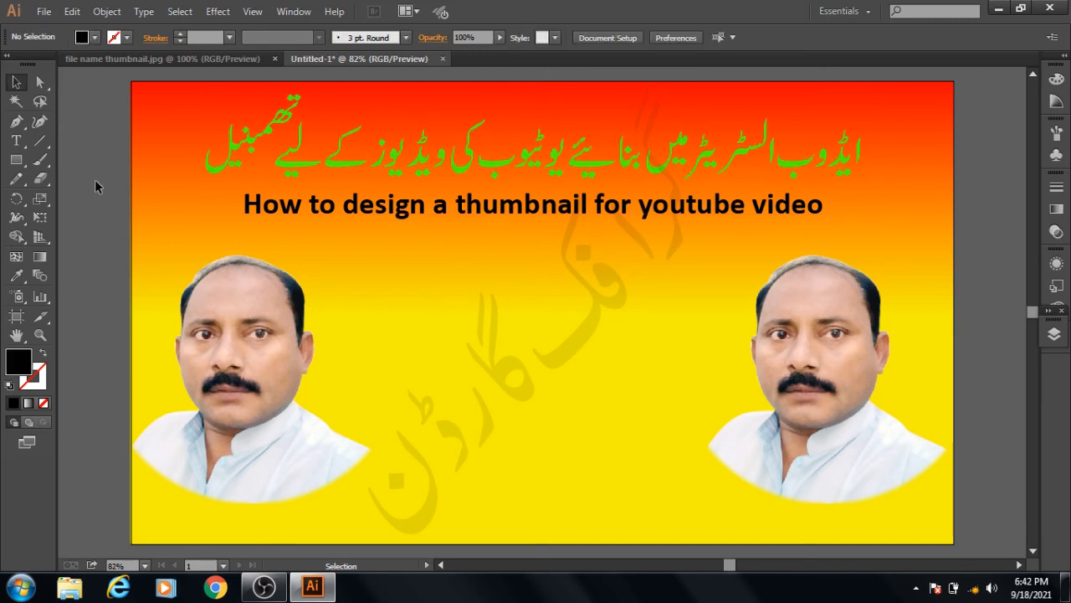
# Recolour the English title with the Urdu title's green using the Eyedropper, and deselect it
pyautogui.click(496, 209)
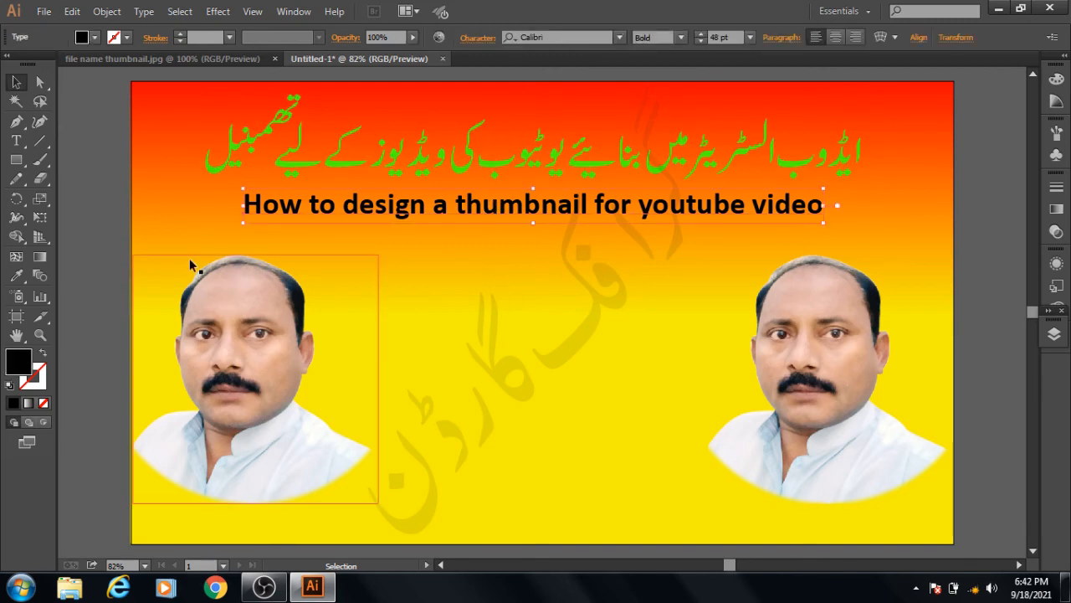
pyautogui.click(16, 274)
pyautogui.click(311, 159)
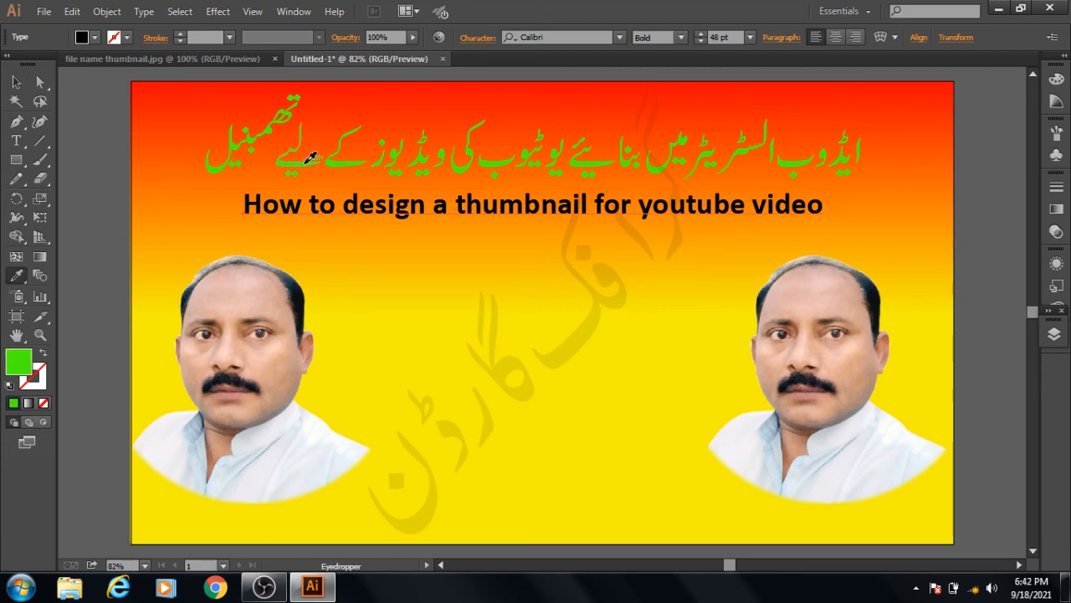
pyautogui.click(16, 81)
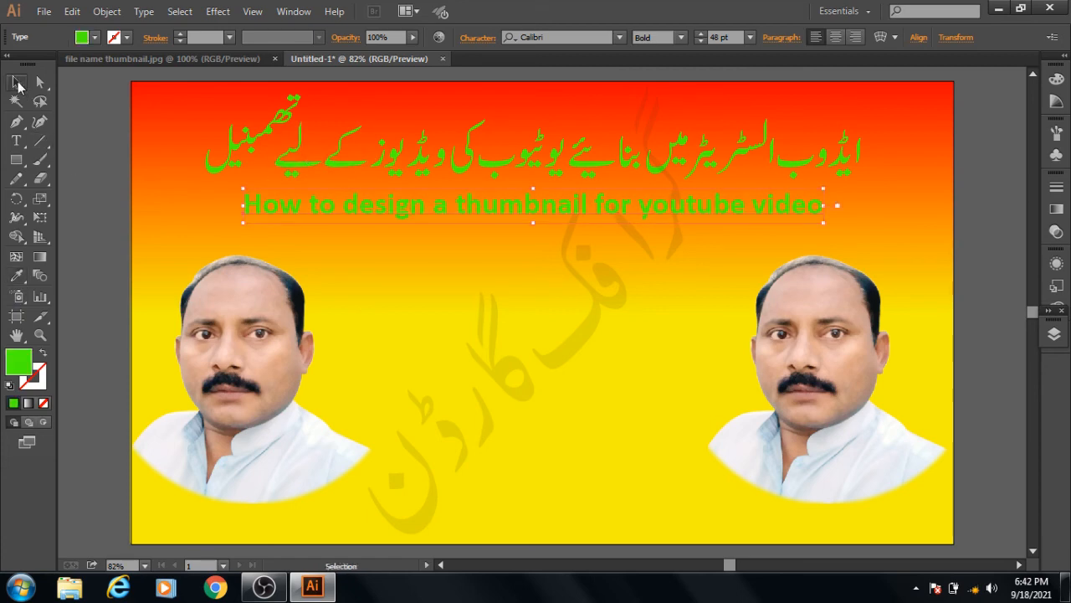
pyautogui.click(122, 177)
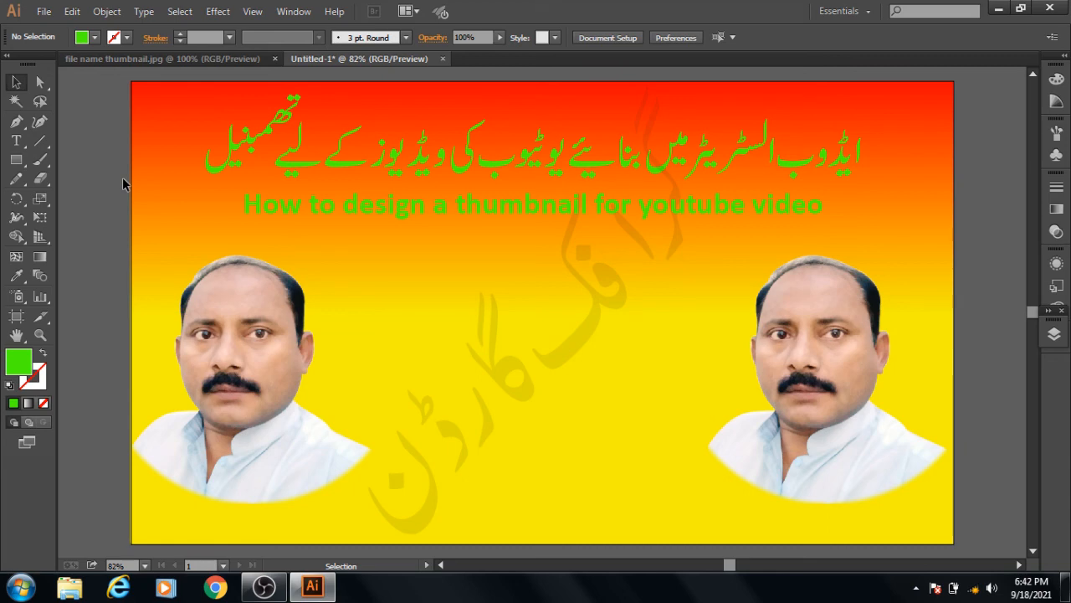
# Set up an export of the thumbnail to the Desktop in JPEG format
pyautogui.click(44, 13)
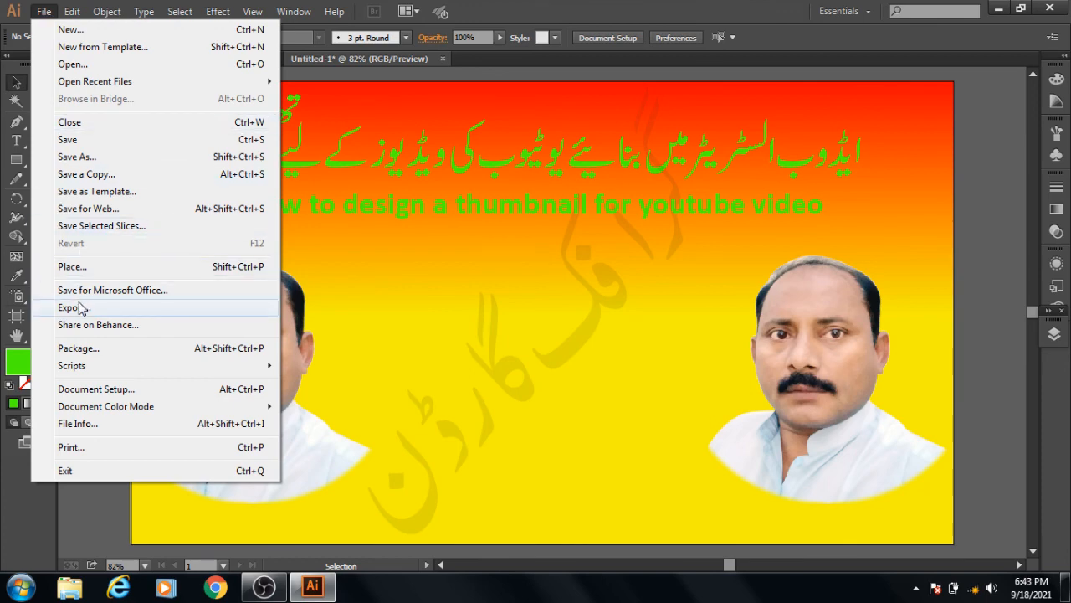
pyautogui.click(110, 311)
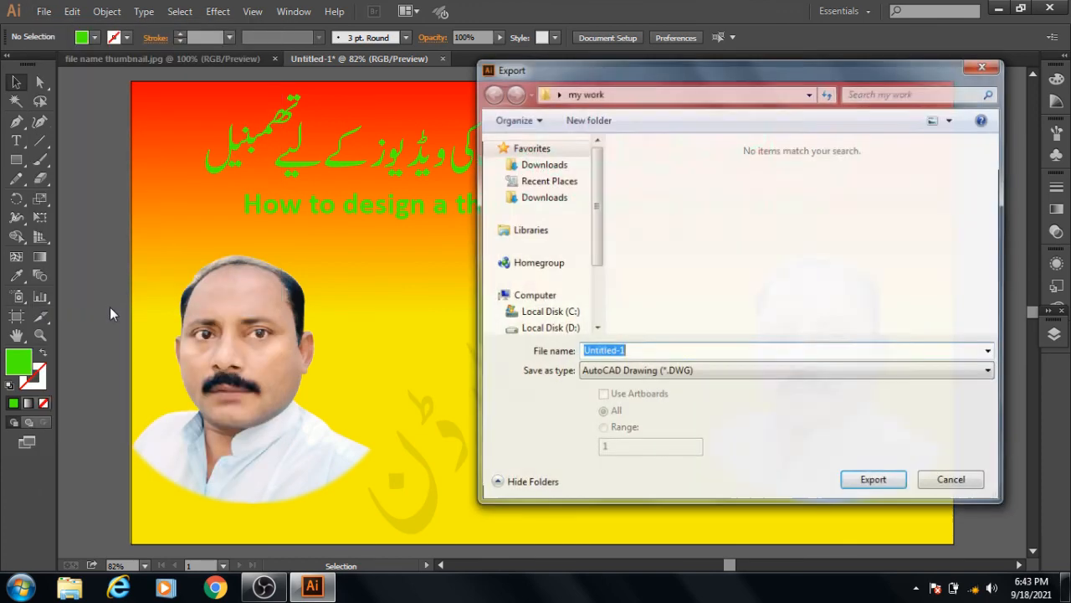
pyautogui.click(557, 93)
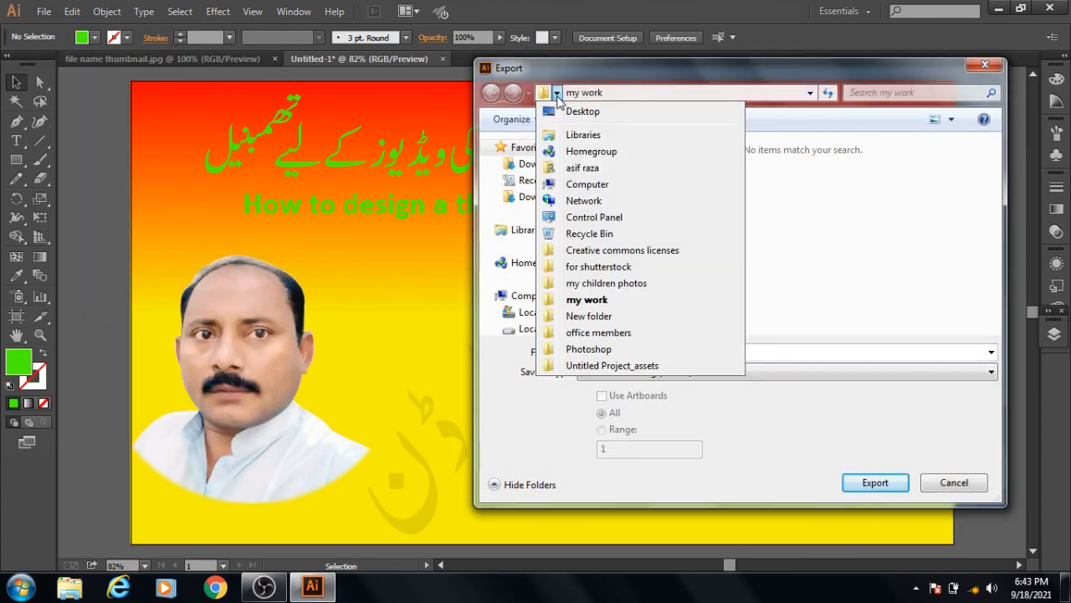
pyautogui.click(580, 112)
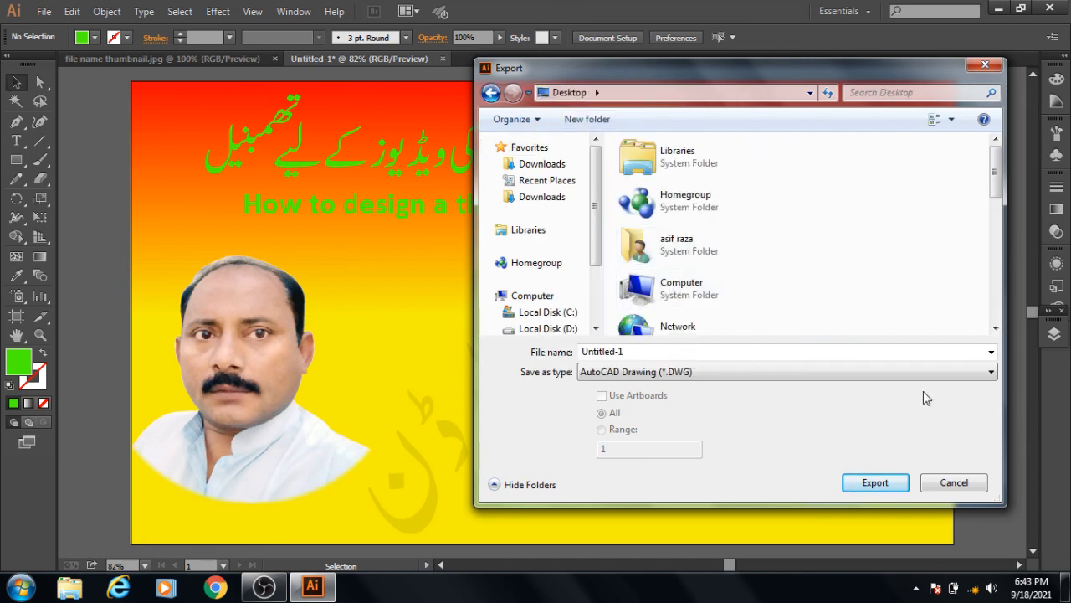
pyautogui.click(991, 373)
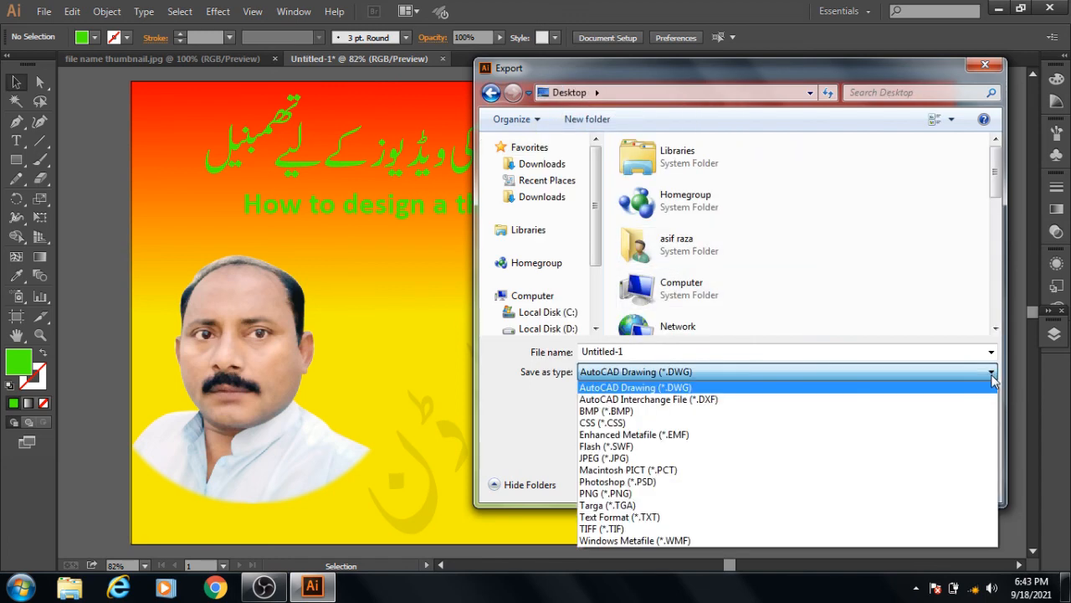
pyautogui.click(622, 459)
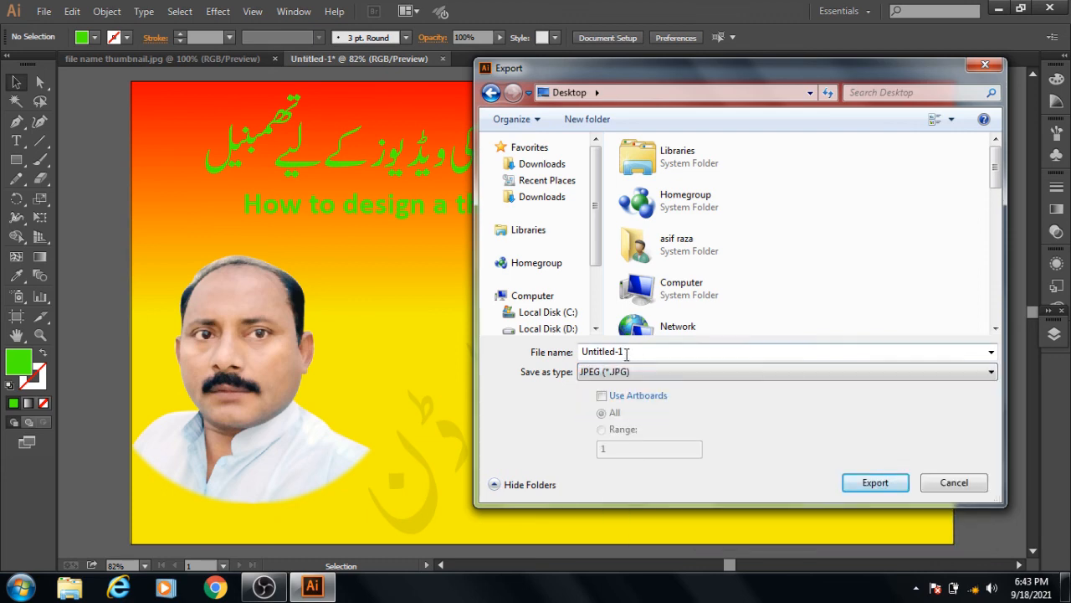
# Name the export "new thumbnail" and export it in RGB at quality 10 (Maximum) and Screen (72 ppi) resolution
pyautogui.moveTo(630, 350); pyautogui.dragTo(555, 355)
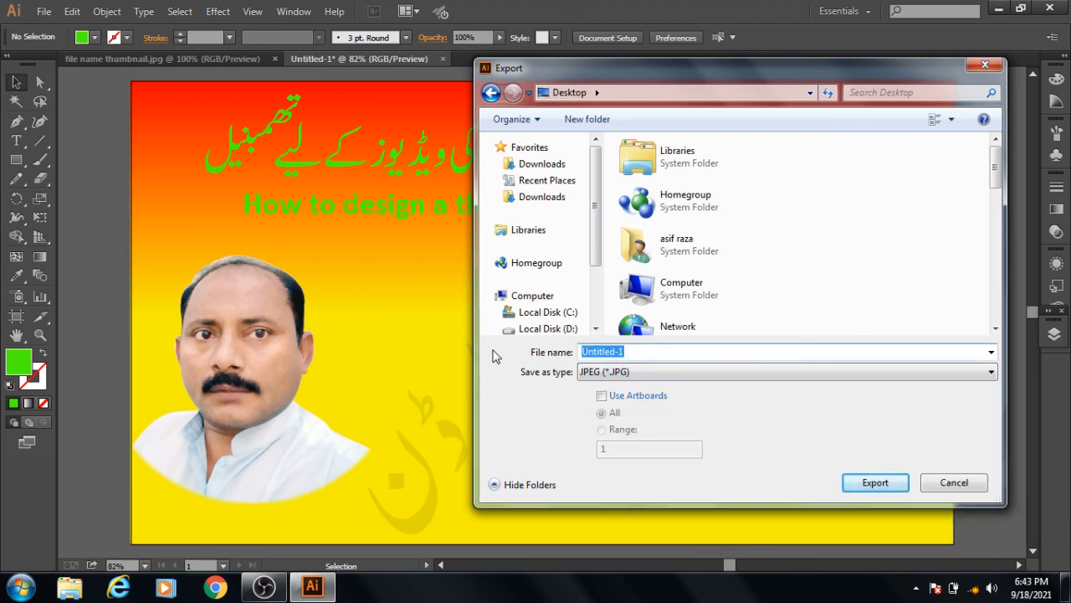
pyautogui.write('new ')
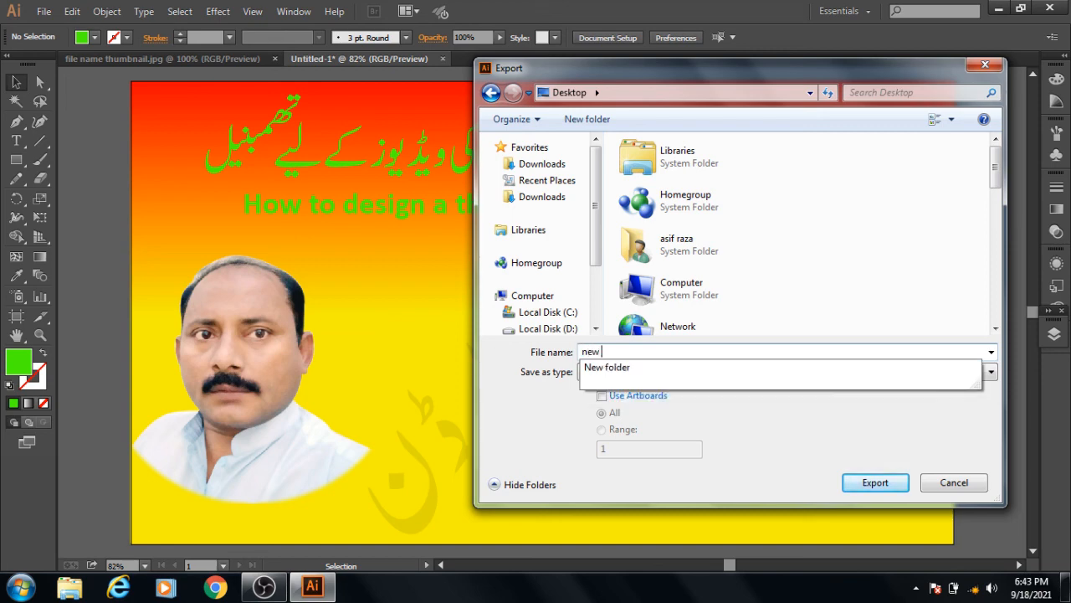
pyautogui.write('th')
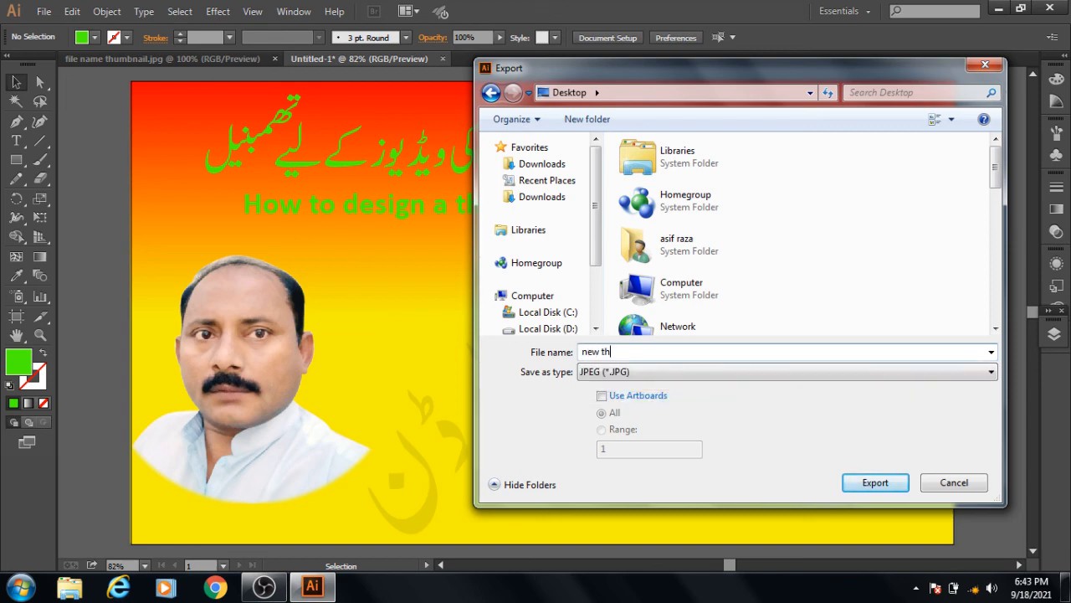
pyautogui.write('umbnail')
pyautogui.click(876, 483)
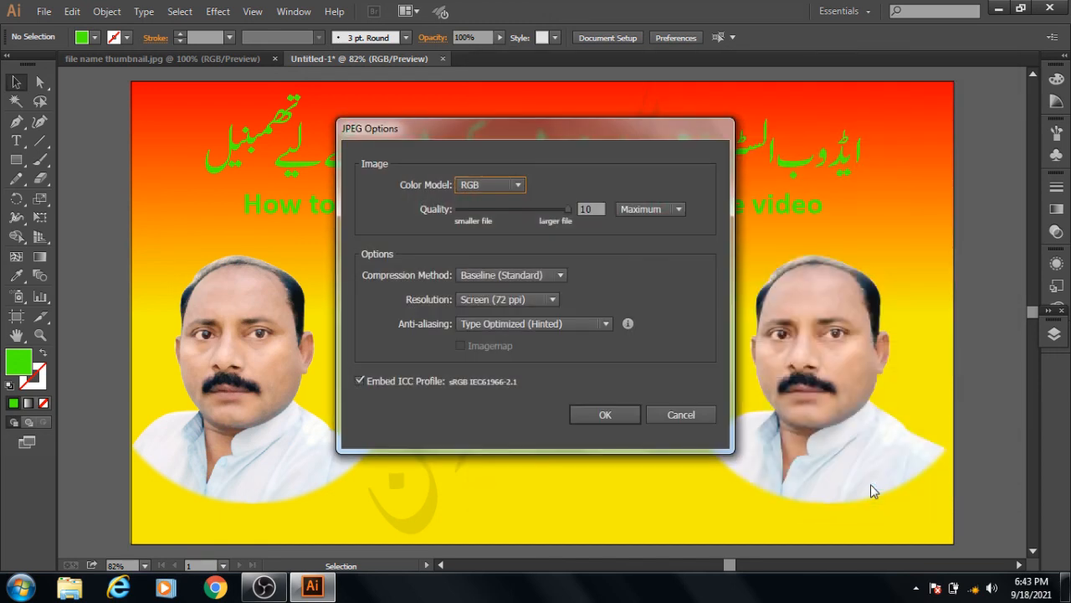
pyautogui.click(586, 209)
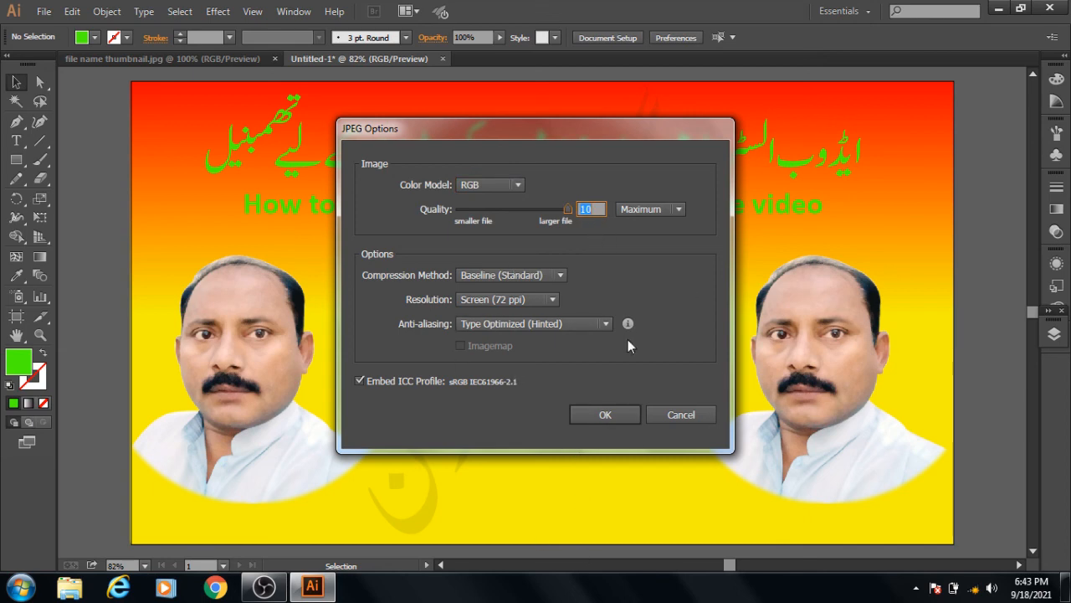
pyautogui.click(603, 415)
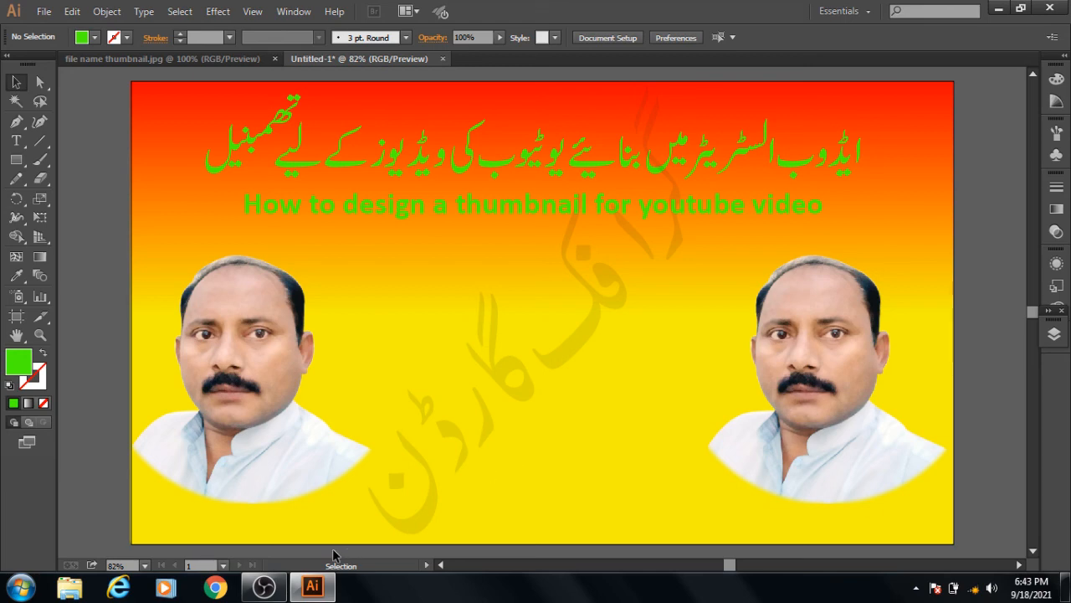
pyautogui.click(263, 587)
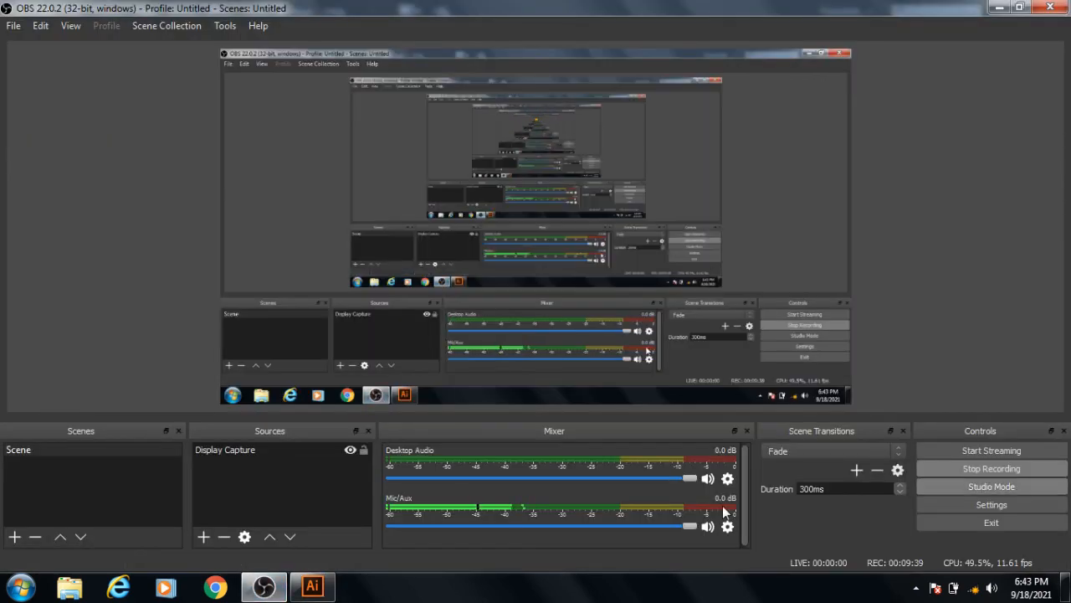